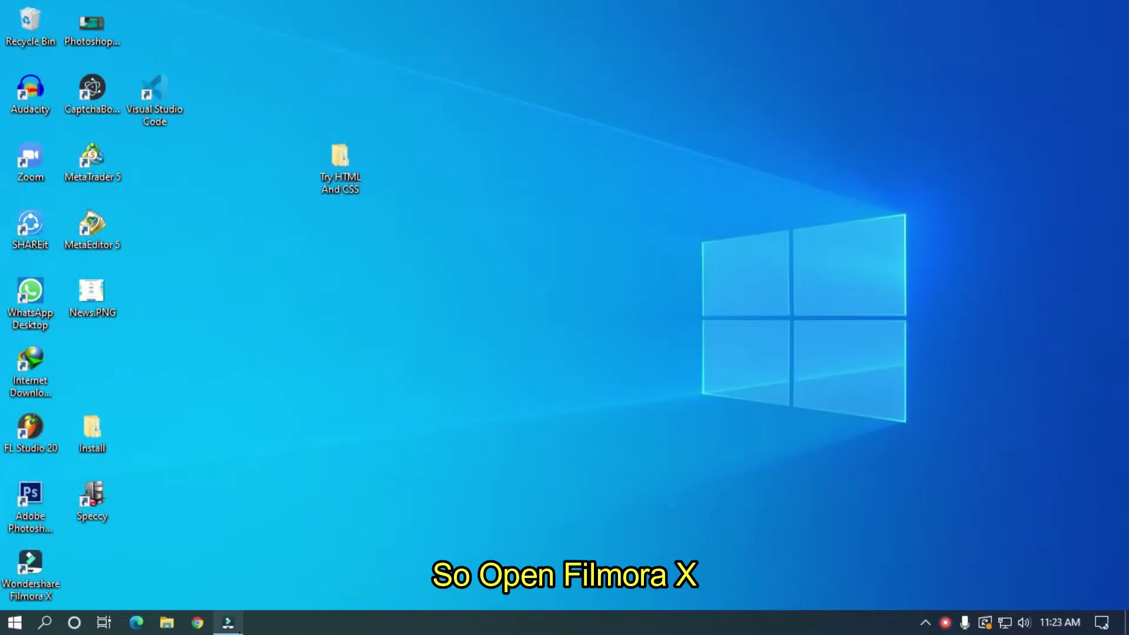
Place the Black sample colour clip on the timeline and zoom in around it
click(228, 623)
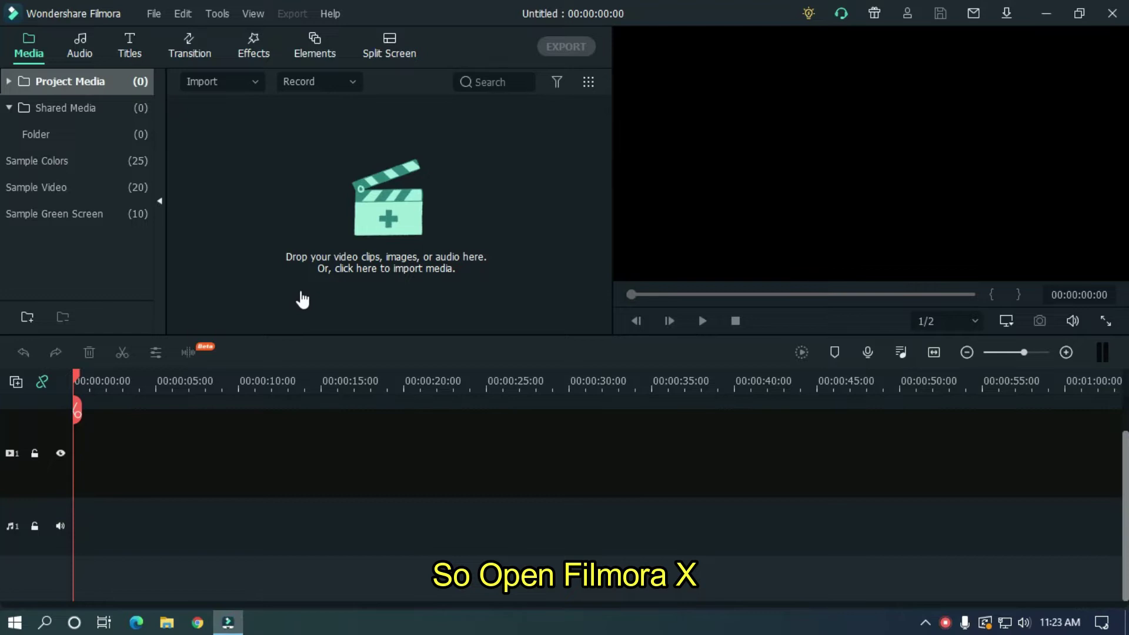
click(38, 165)
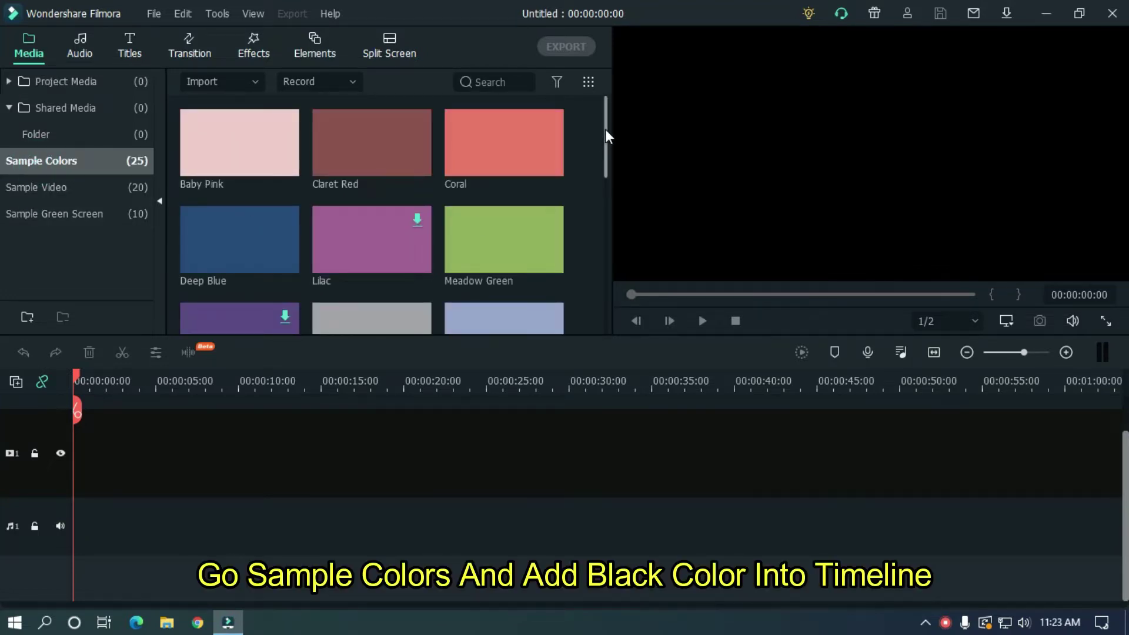
drag(605, 132, 603, 212)
drag(367, 196, 53, 499)
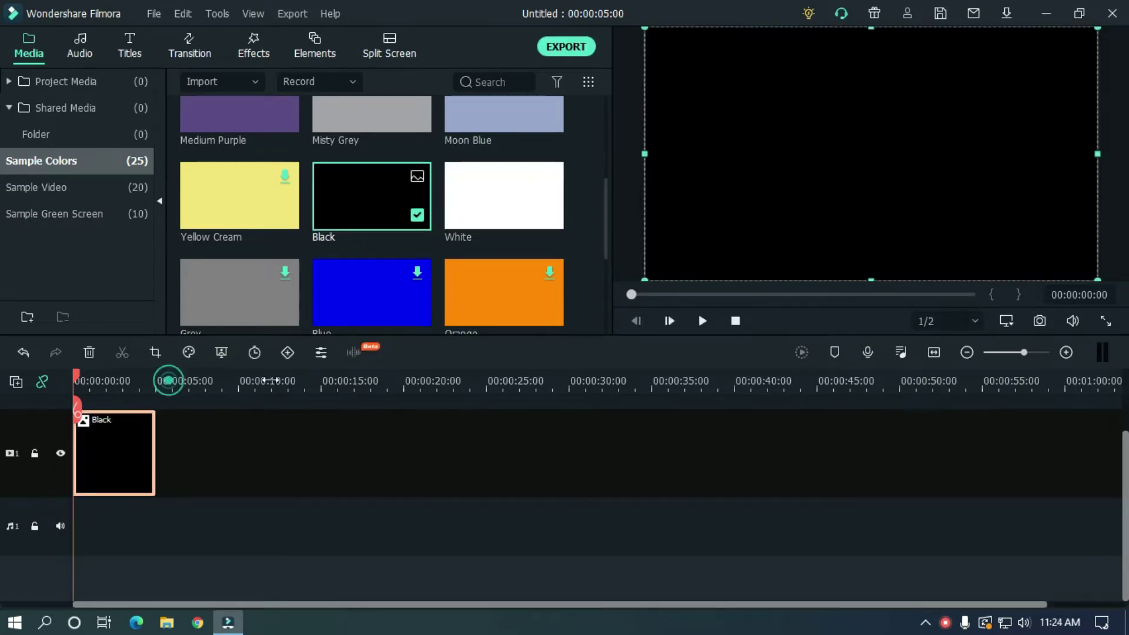
key(shift+z)
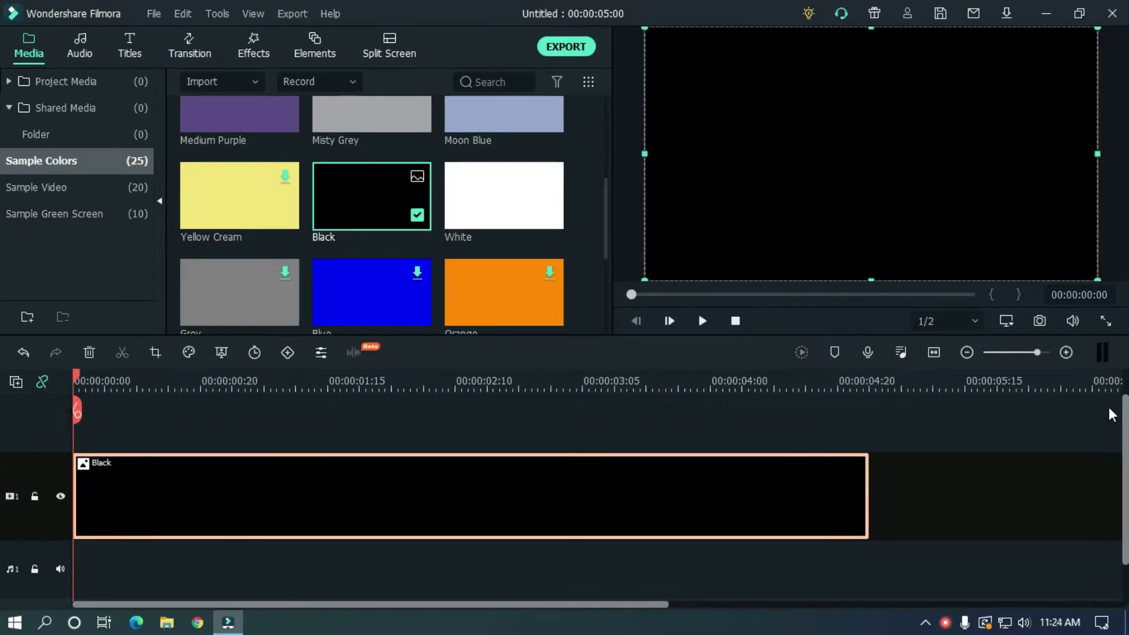
Add a Default Title on the track above Black and open its settings
click(131, 51)
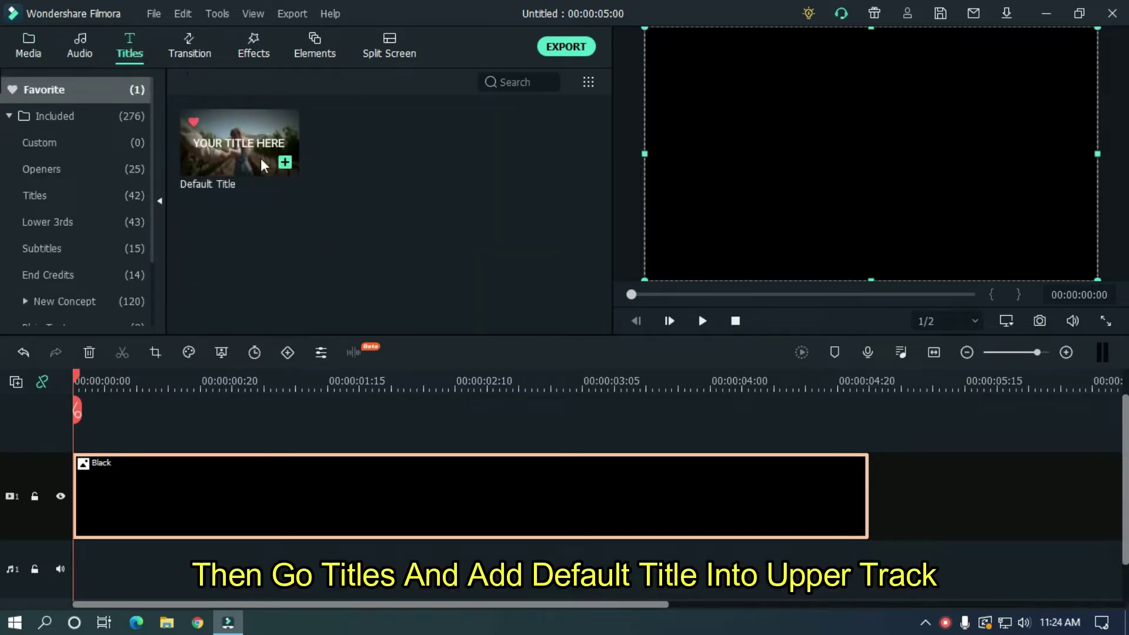
drag(253, 147, 83, 464)
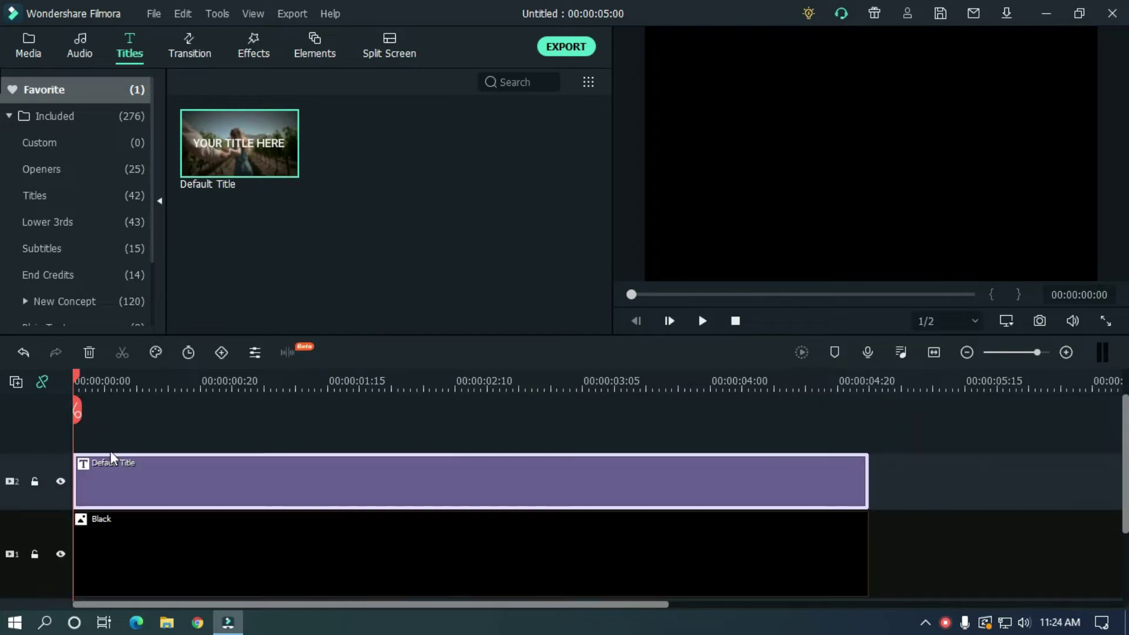
double_click(523, 481)
click(813, 54)
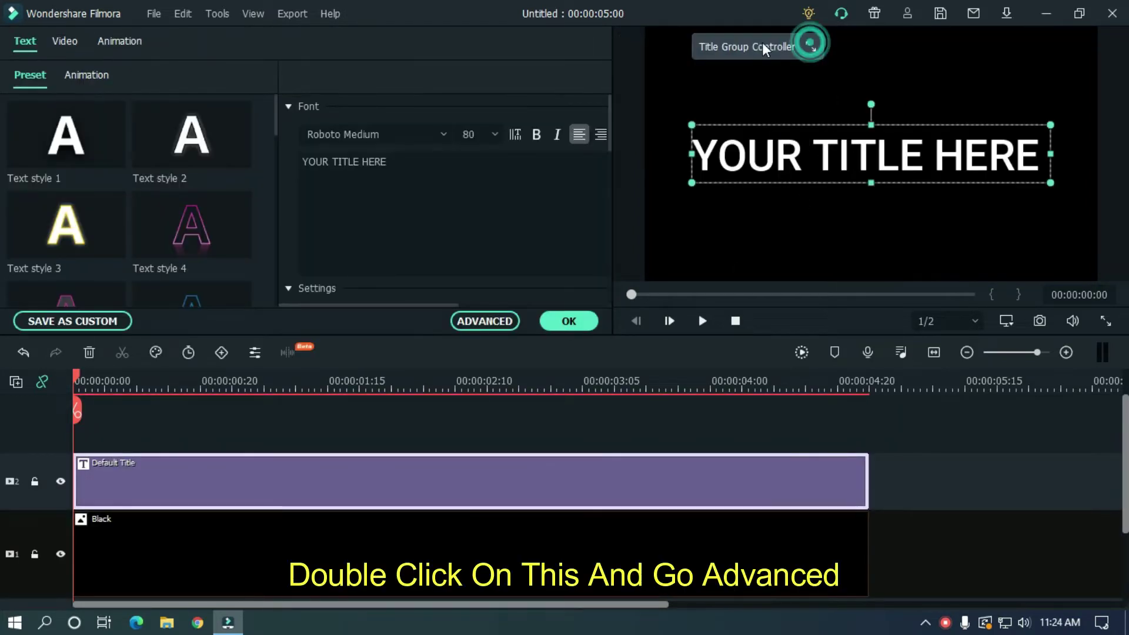
drag(811, 44, 725, 12)
In advanced title editing, replace the placeholder text with MAHMUD
click(501, 321)
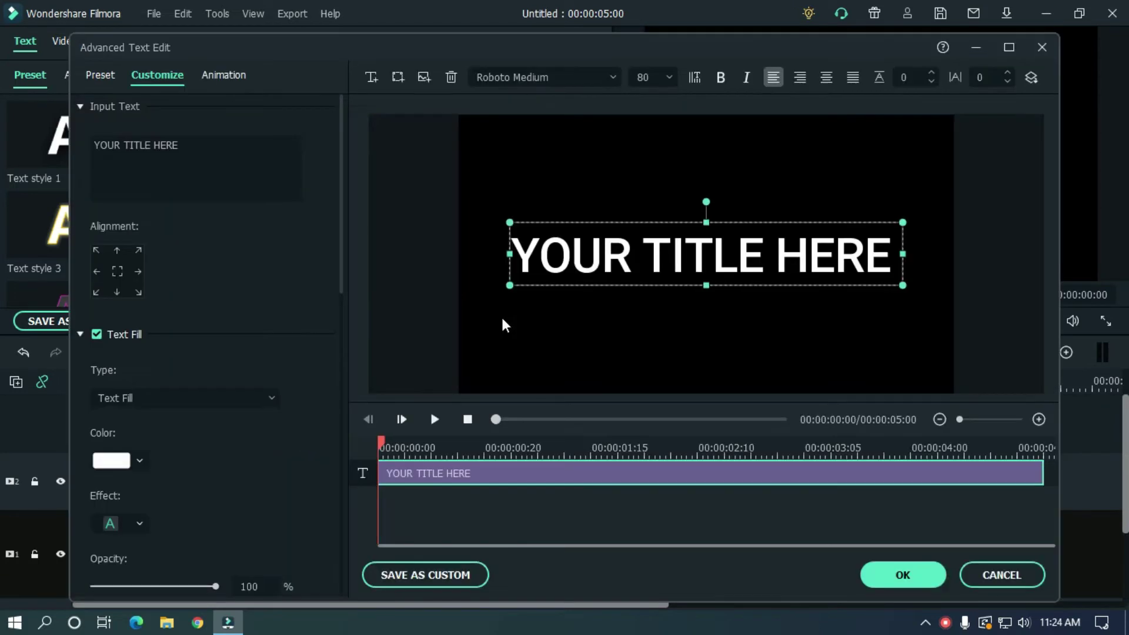
click(234, 153)
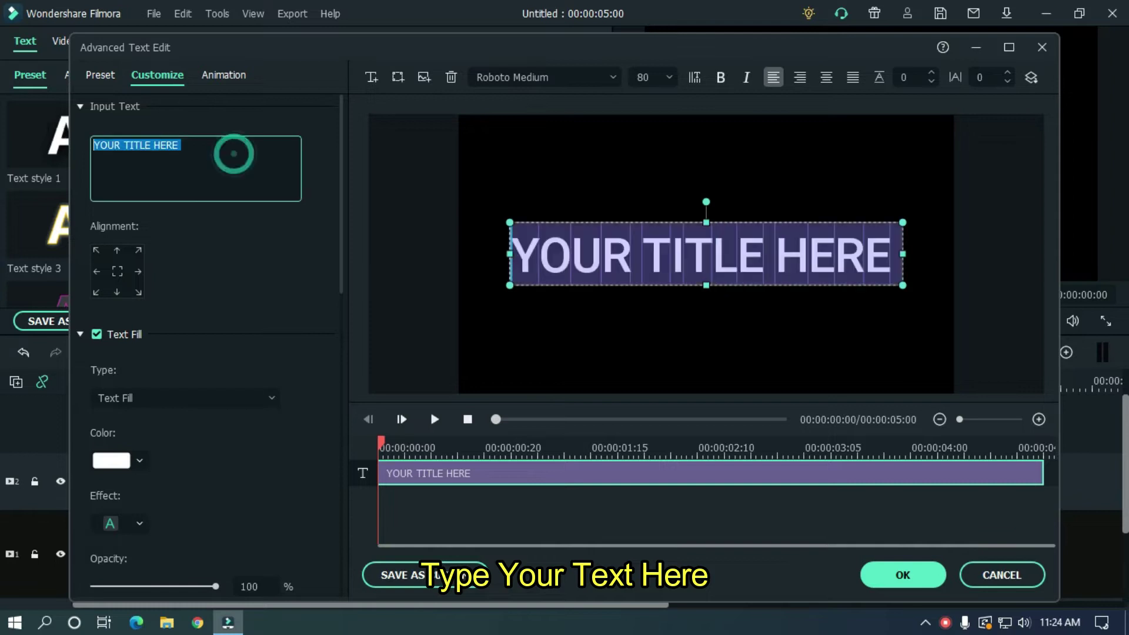
text(MAHMUD)
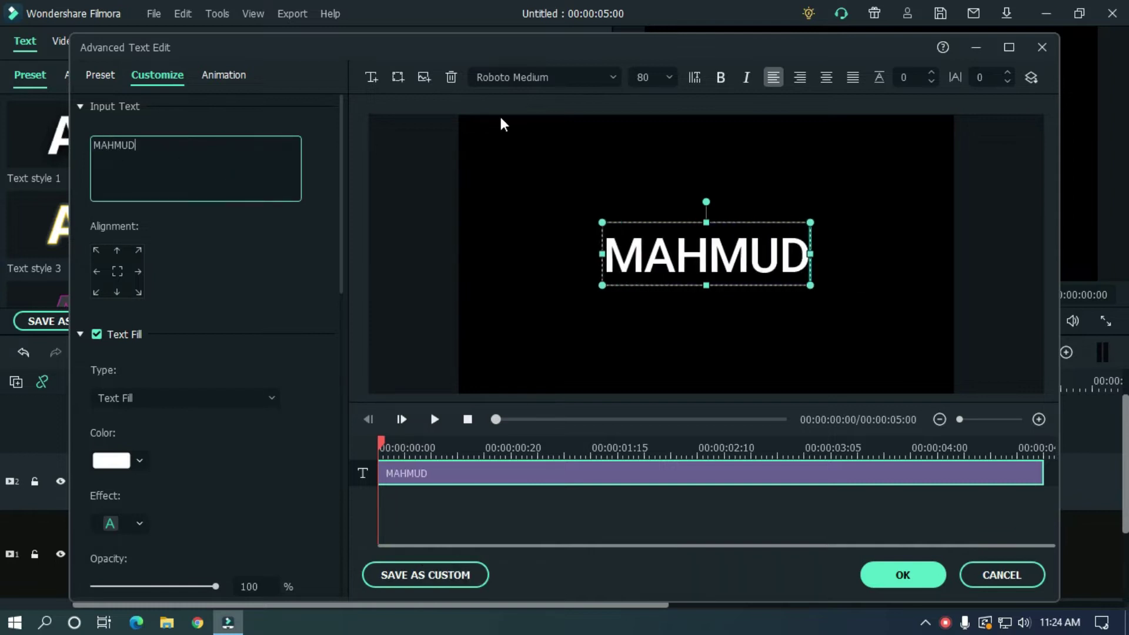
Set the title font to Open Sans Bold at size 100
double_click(590, 77)
key(ctrl+a)
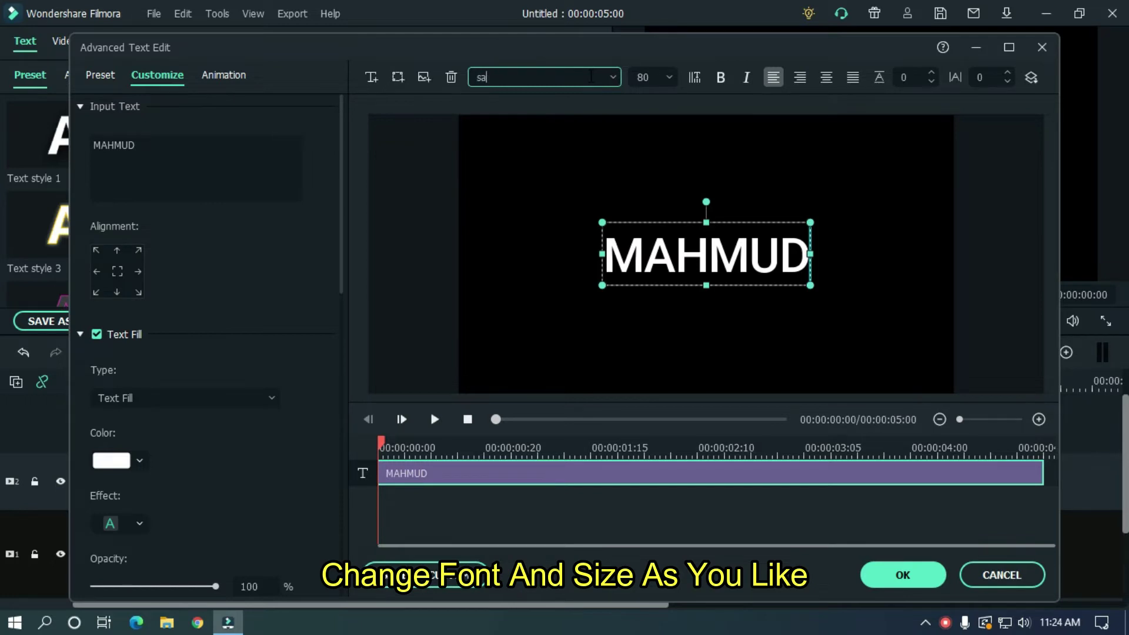
key(BackSpace)
key(BackSpace)
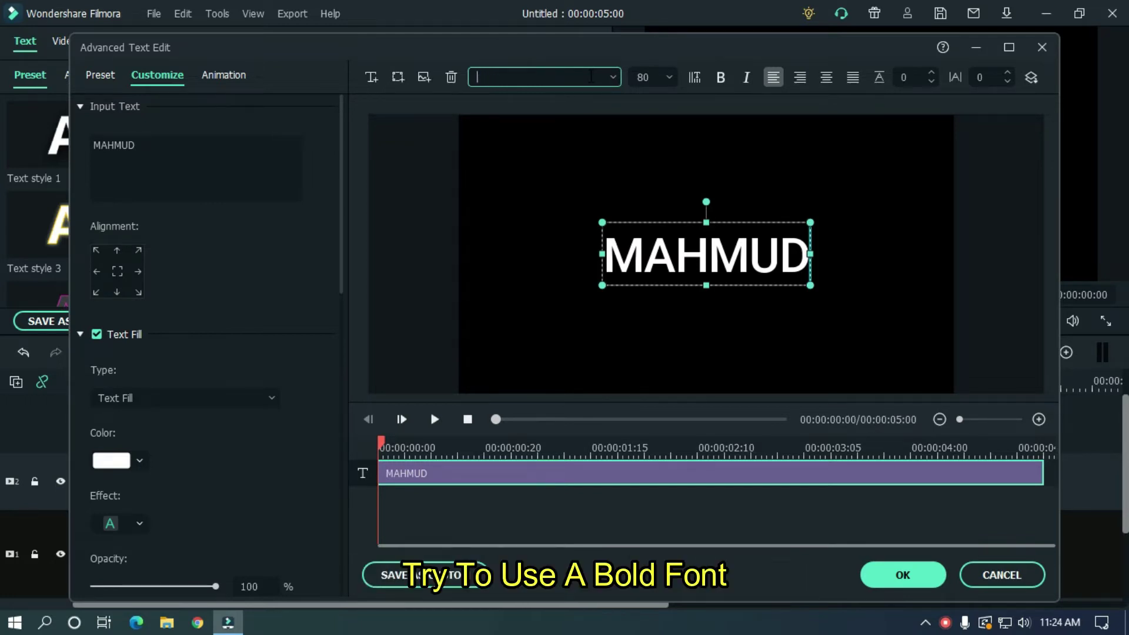
text(open Sans)
key(Down)
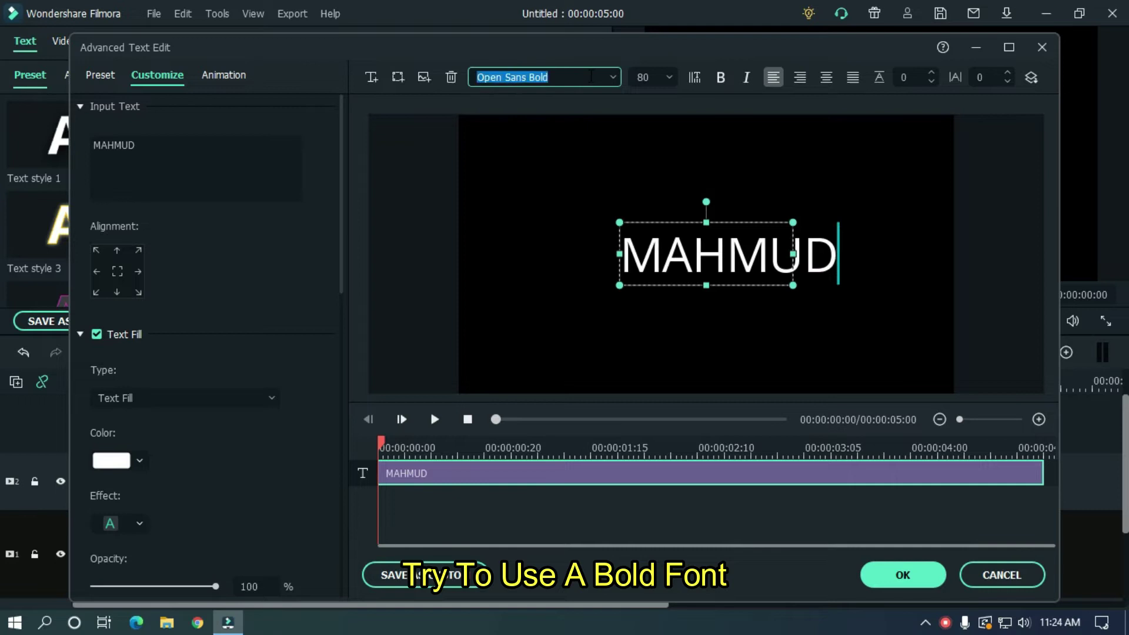
click(657, 77)
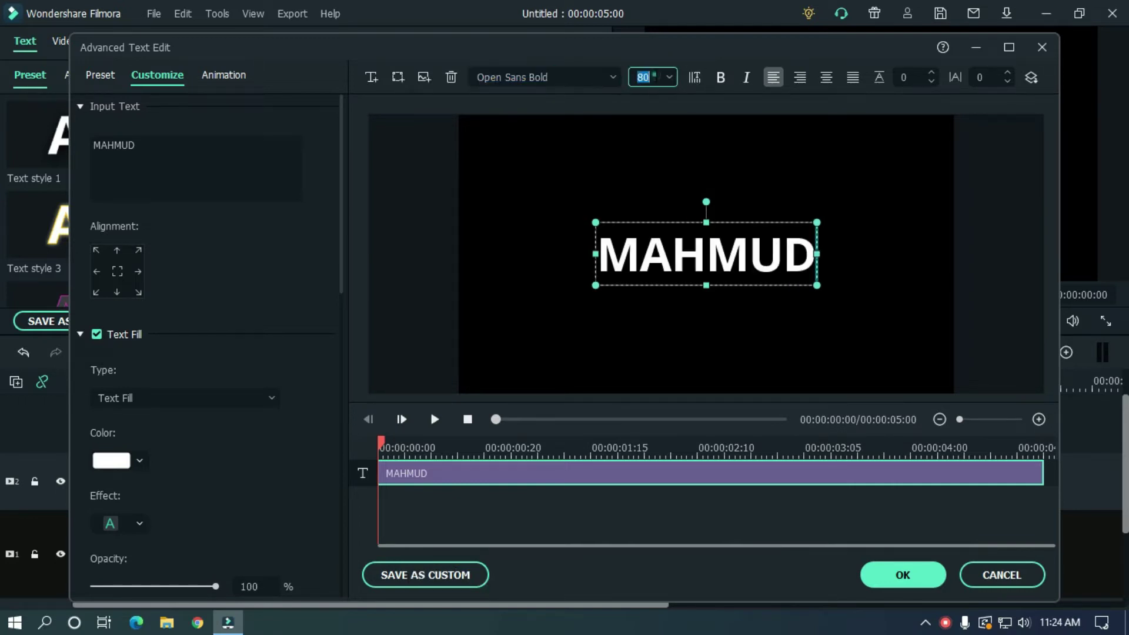
key(Return)
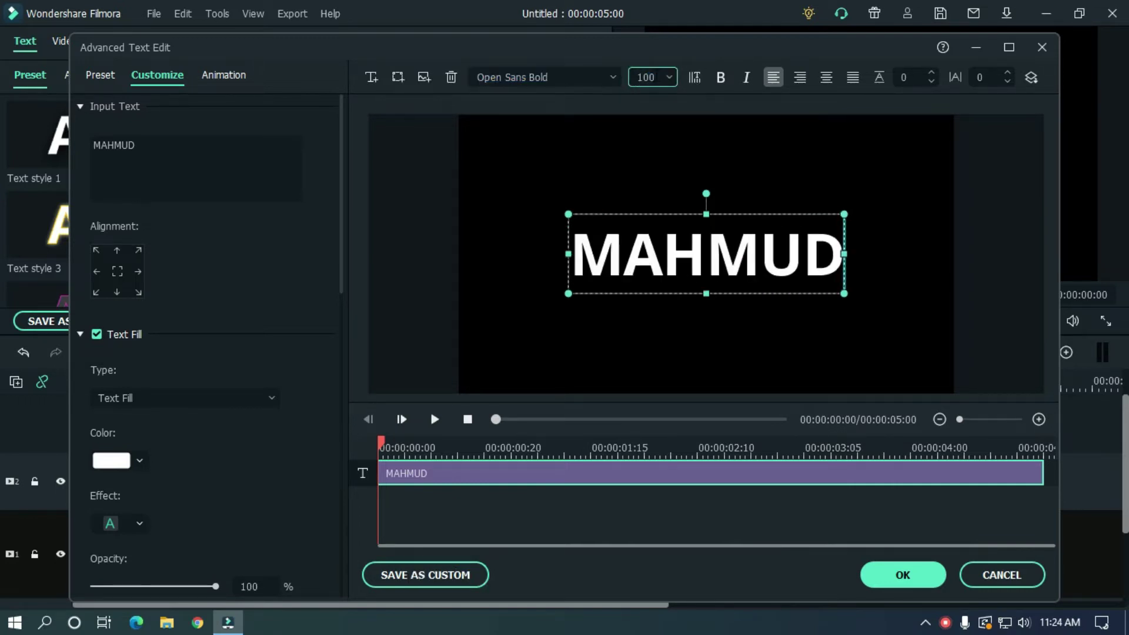
click(523, 530)
click(432, 482)
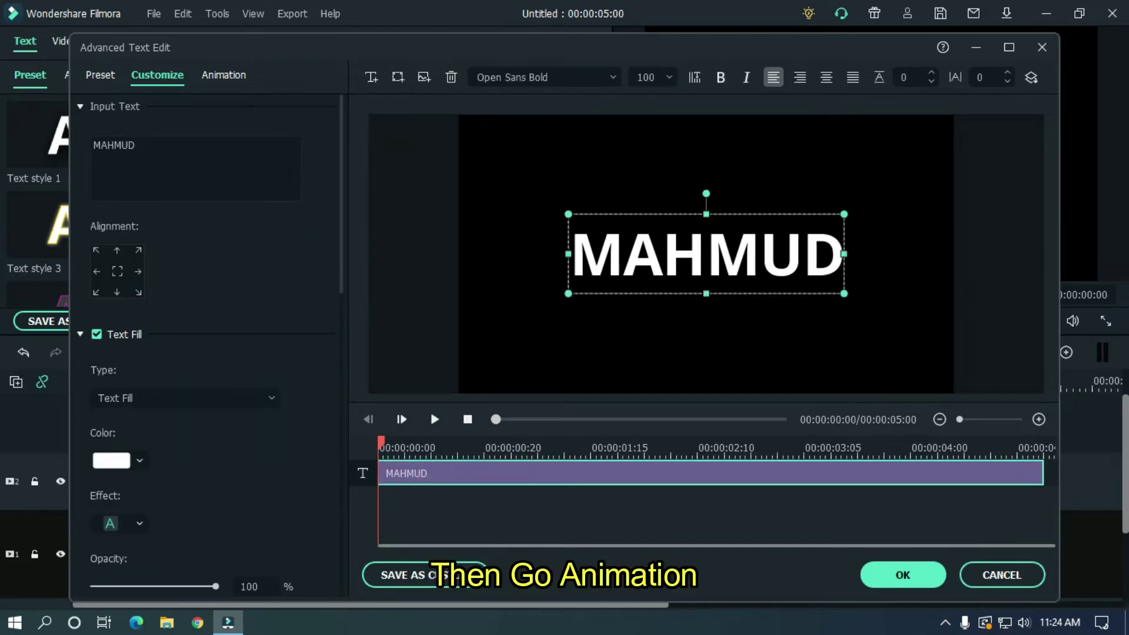
Apply the Left Dir Insert animation to the MAHMUD text
click(227, 76)
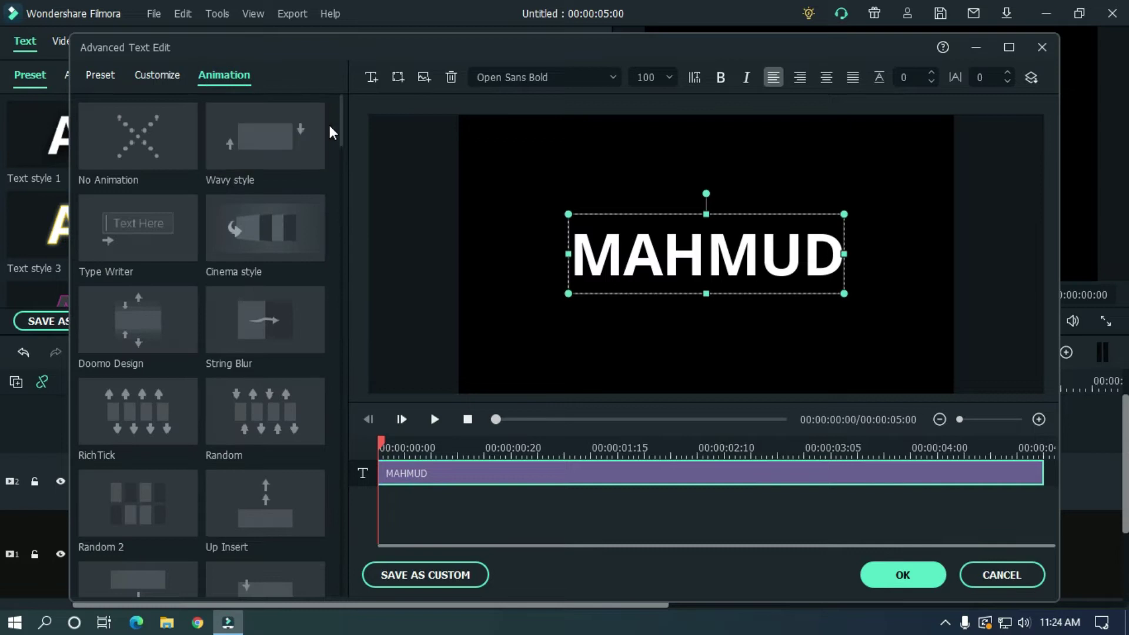
drag(341, 117, 346, 160)
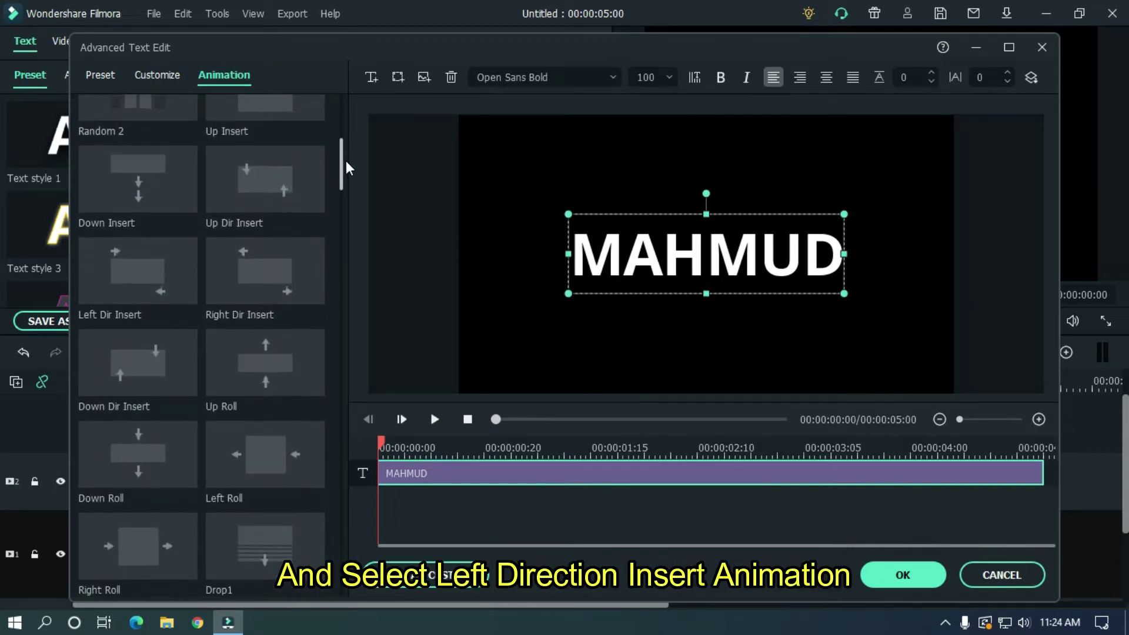
double_click(130, 275)
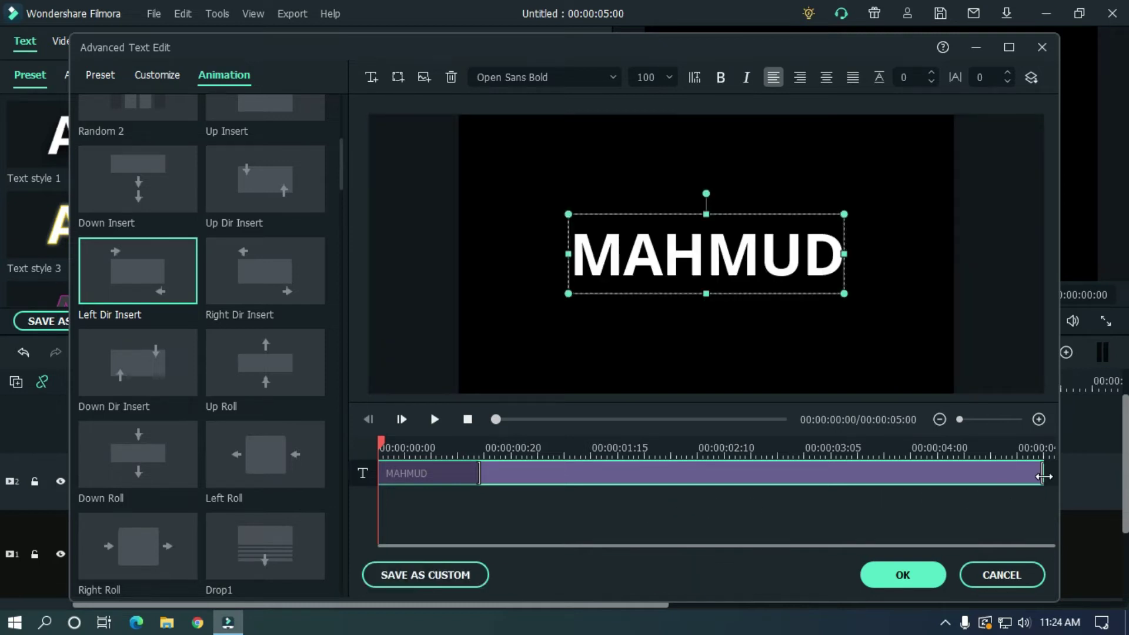
Lengthen the entrance to about 01:15, adjust the exit, preview, and confirm
drag(1043, 475, 842, 479)
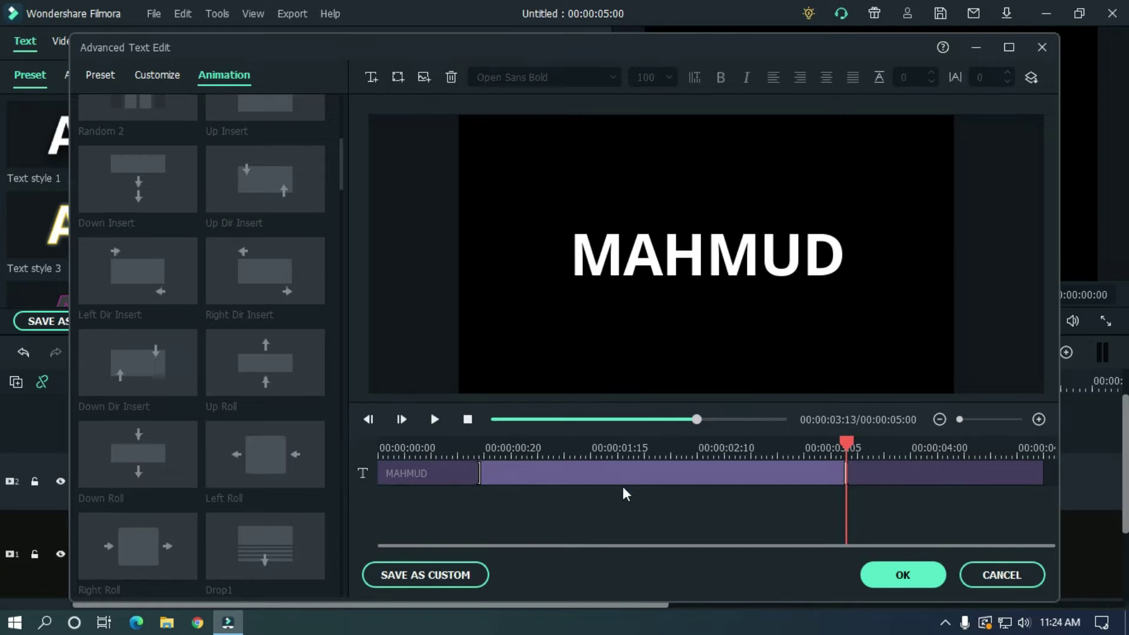
drag(475, 474, 604, 471)
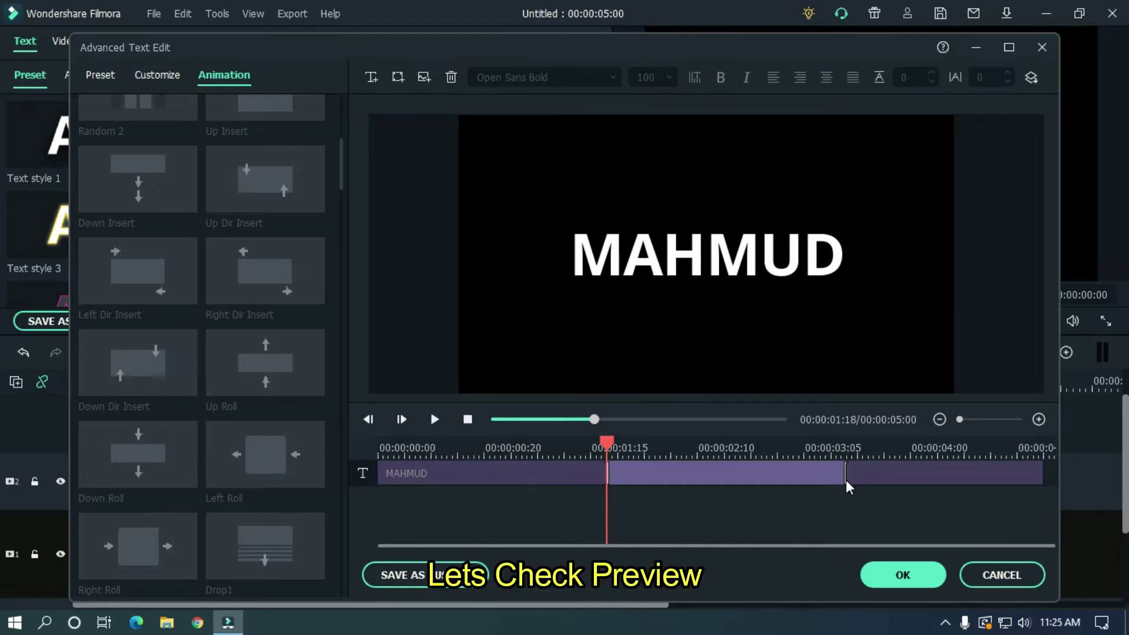
drag(846, 477, 839, 478)
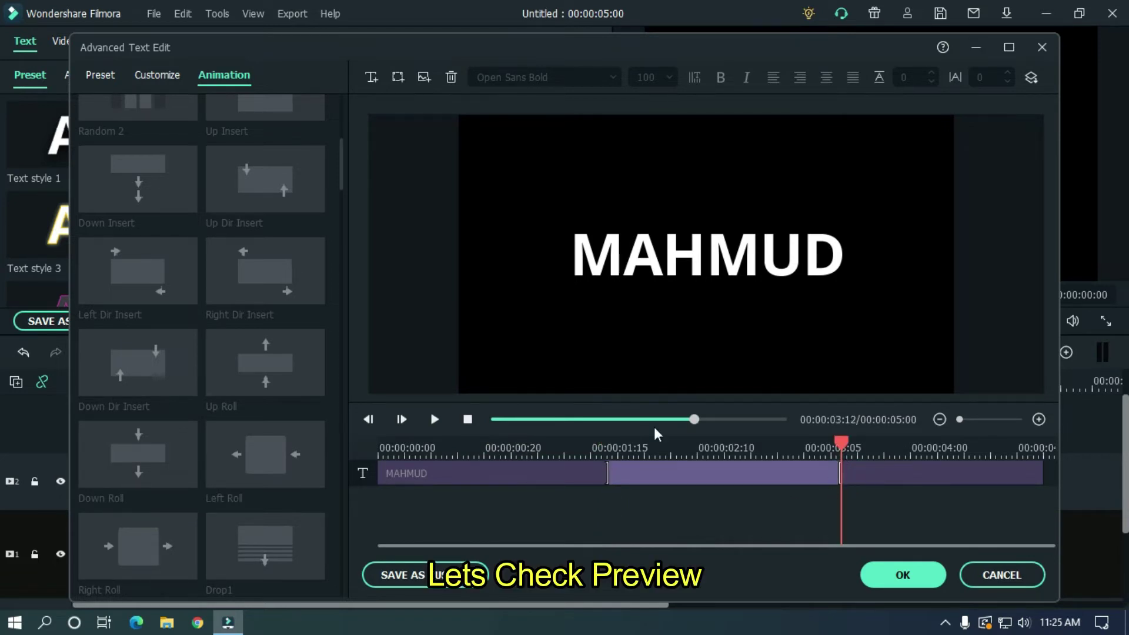
drag(559, 420, 489, 424)
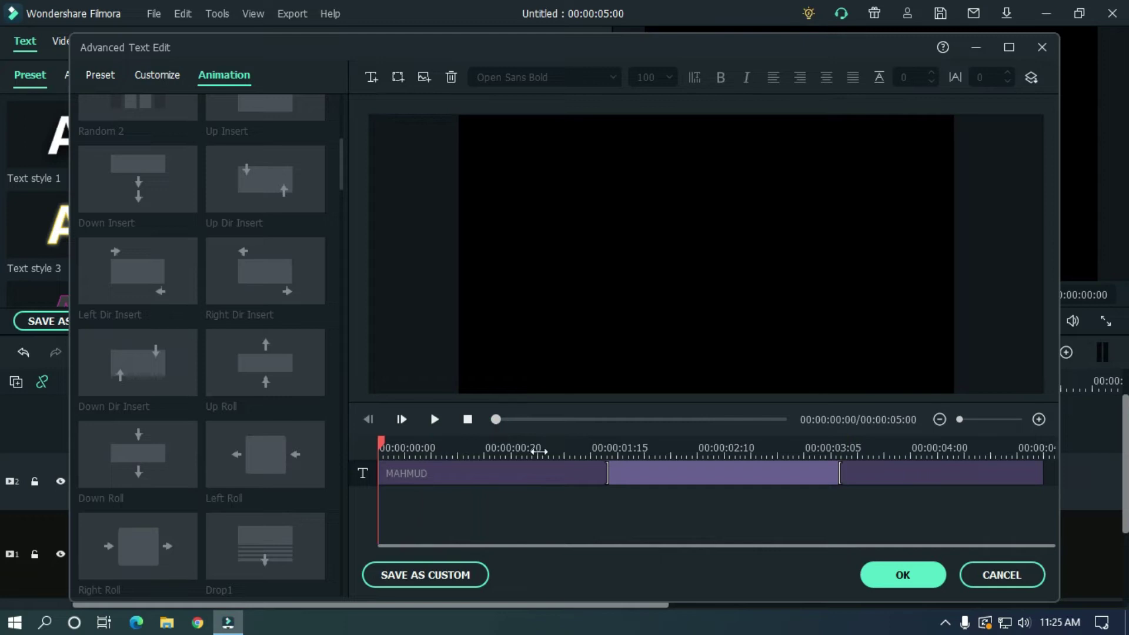
key(space)
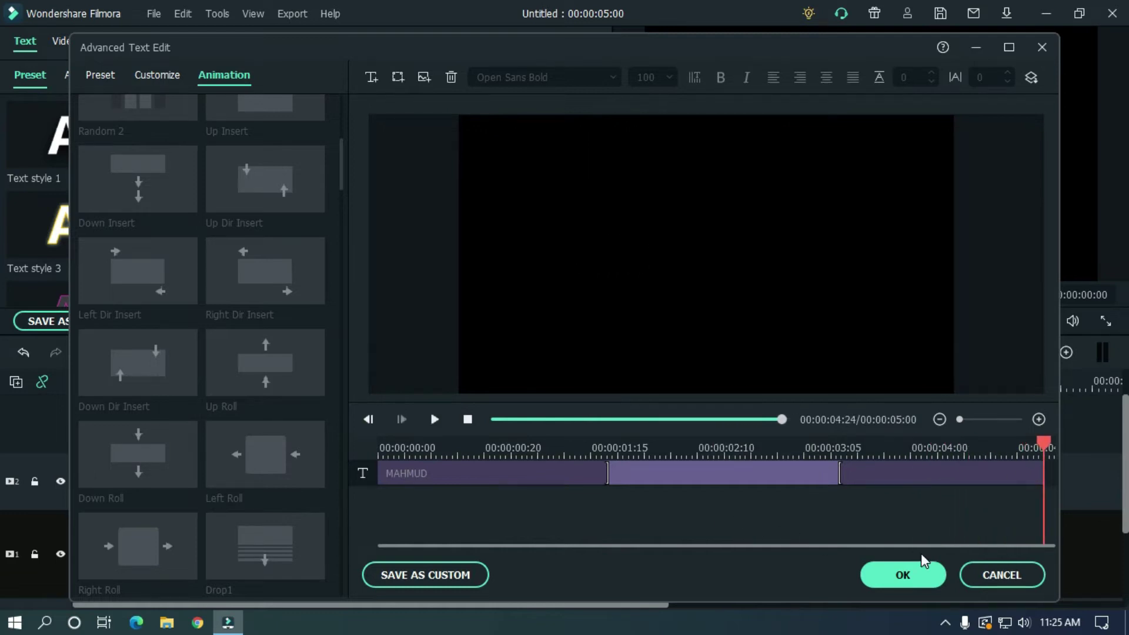
click(905, 575)
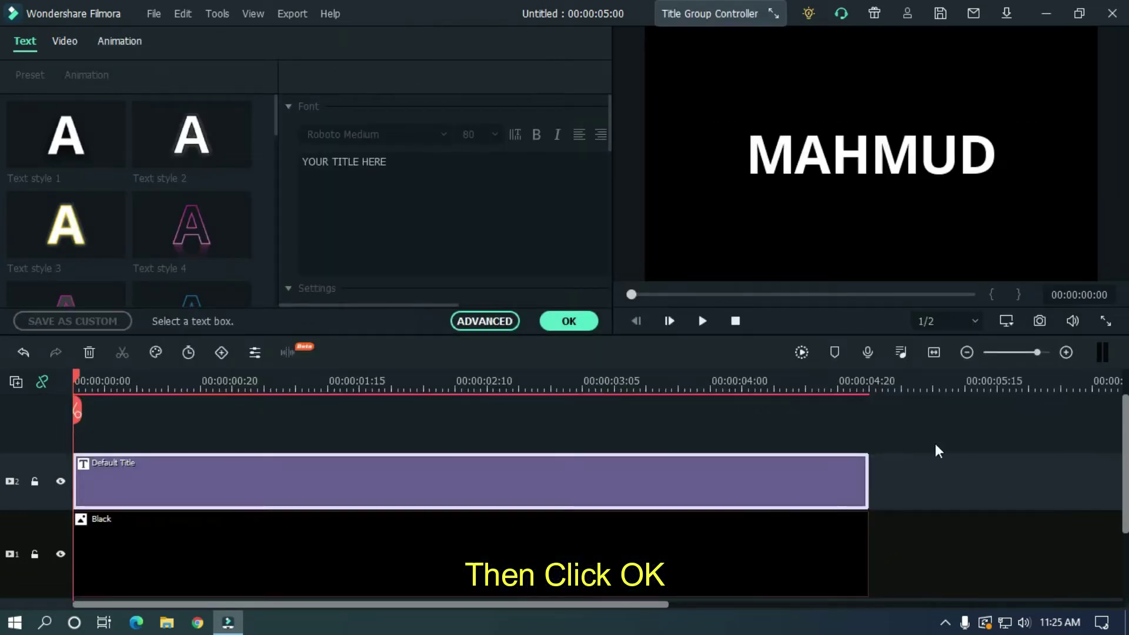
Close the title settings and add a Black colour clip on a new track above the title
click(587, 323)
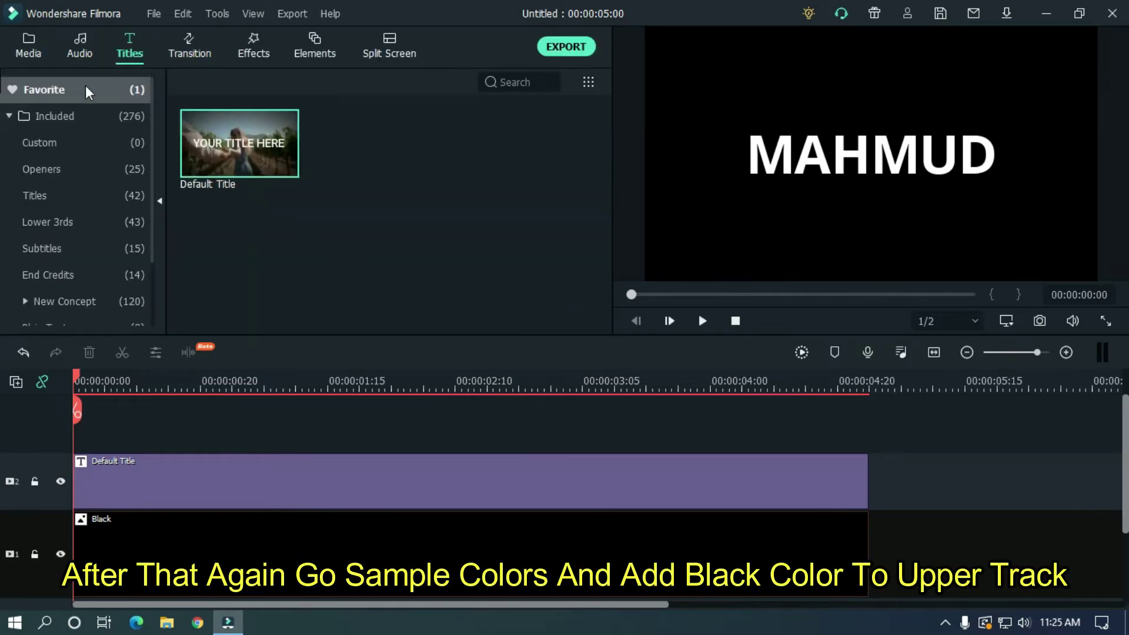
click(29, 47)
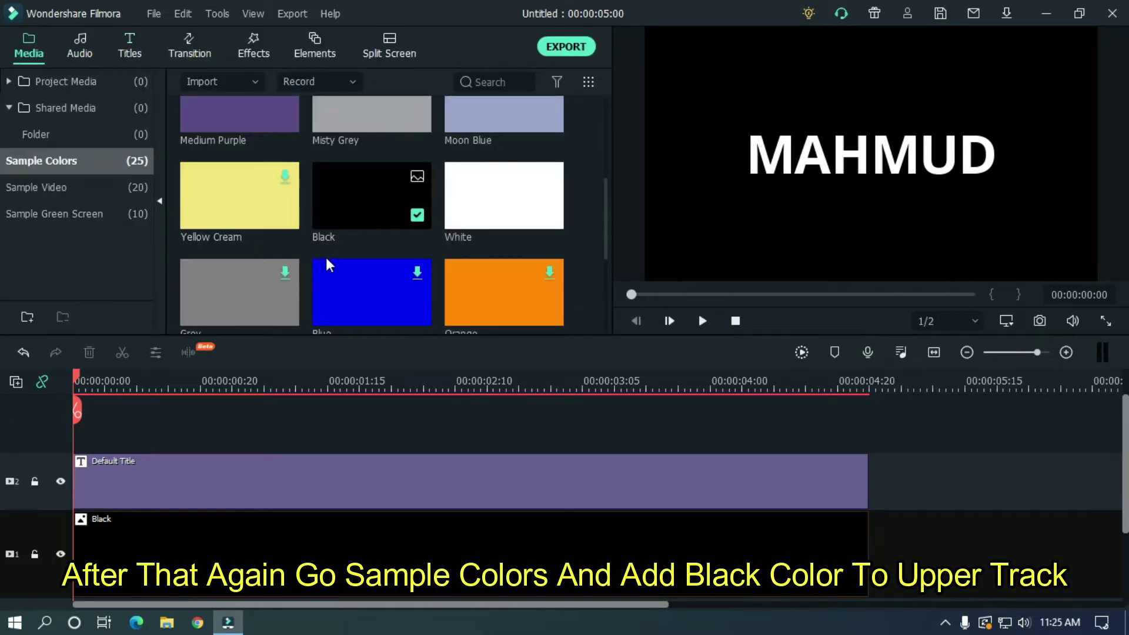
drag(371, 196, 76, 436)
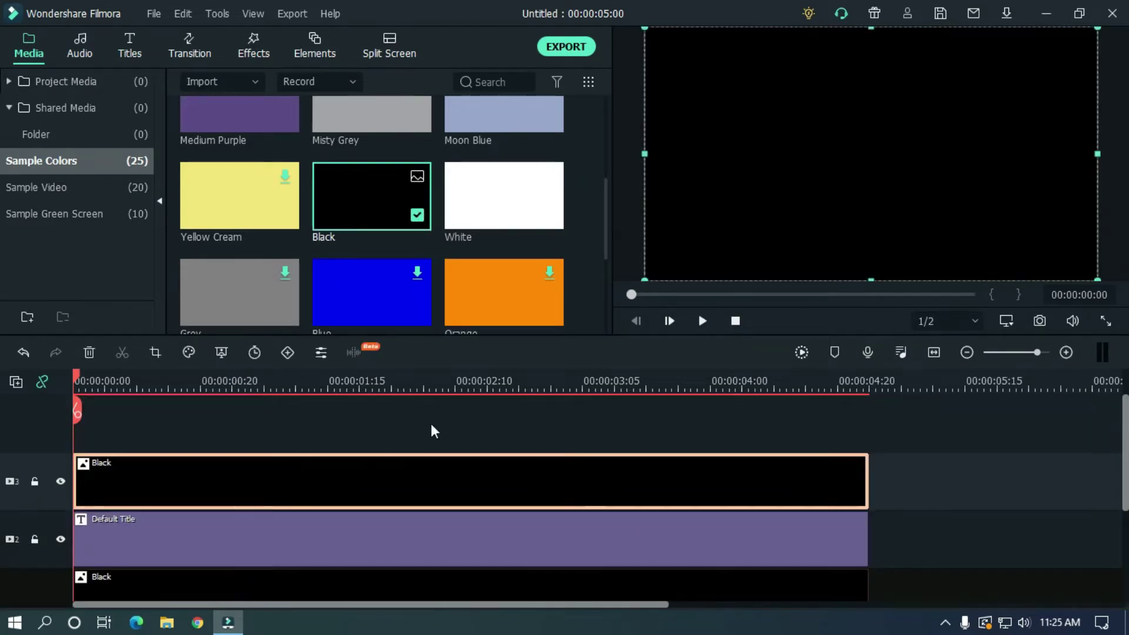
Give the top Black clip Scale 80%, Rotate 130° and Position X -162
double_click(521, 468)
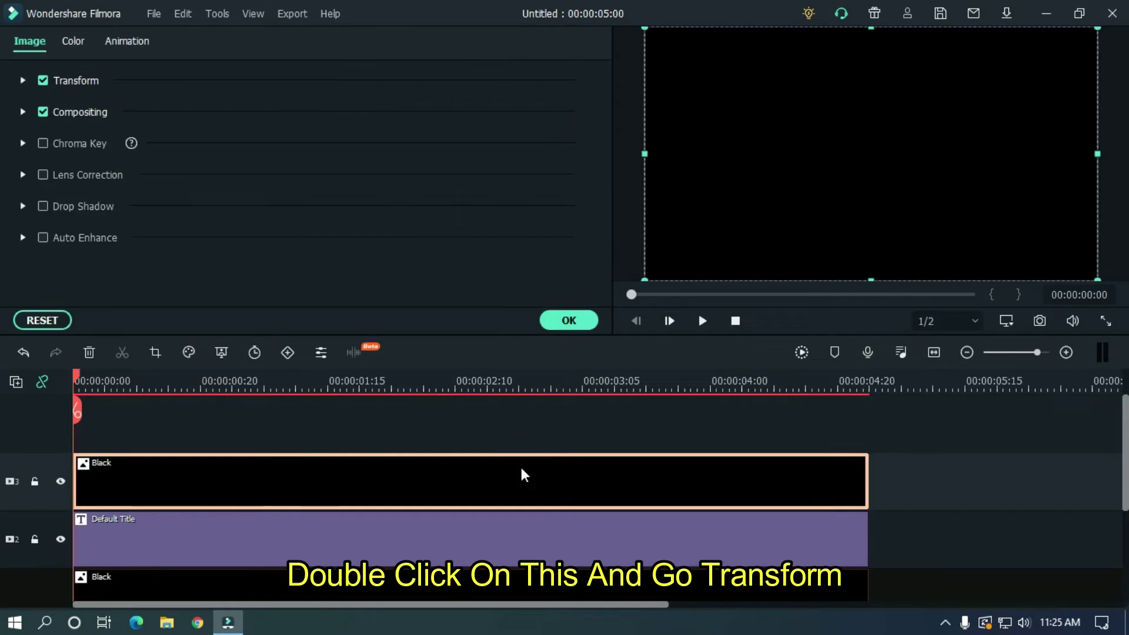
click(23, 81)
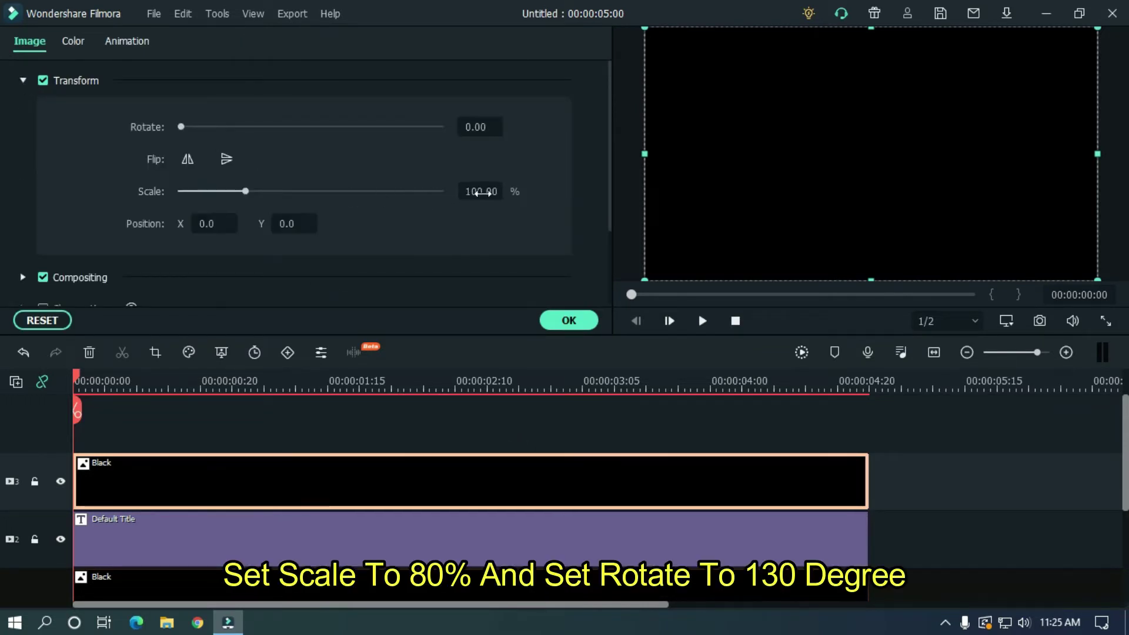
click(483, 194)
text(80)
key(Return)
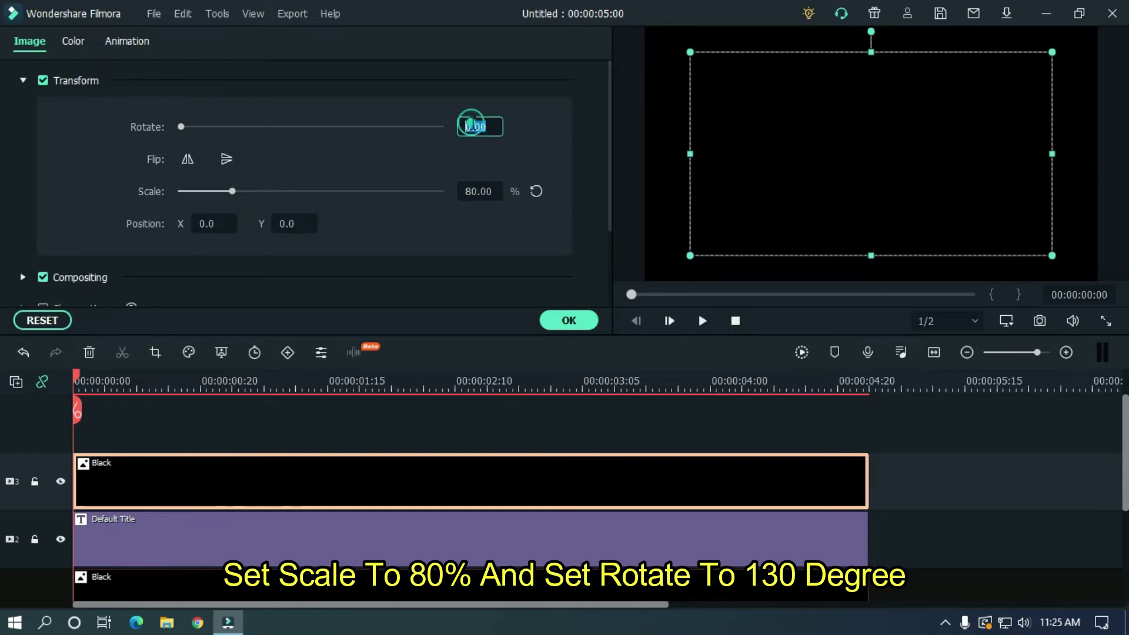
click(473, 120)
text(130)
key(Return)
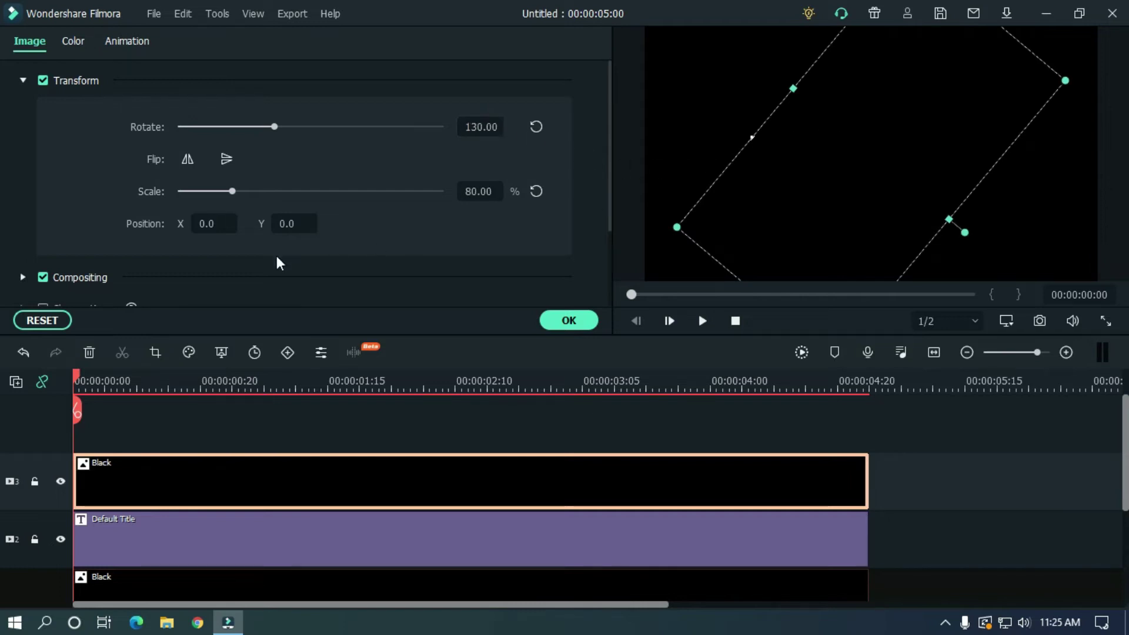
mouse_move(216, 223)
mouse_down()
mouse_move(141, 223)
mouse_move(158, 223)
mouse_up()
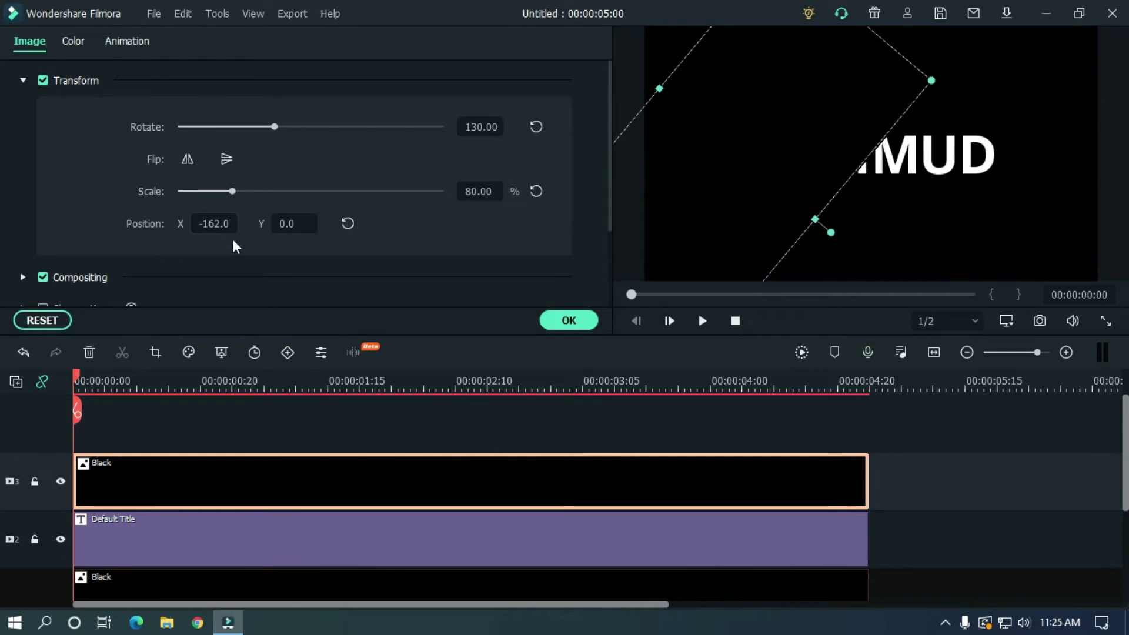
Play back the title masked to MUD, then close the Black clip's settings
click(894, 218)
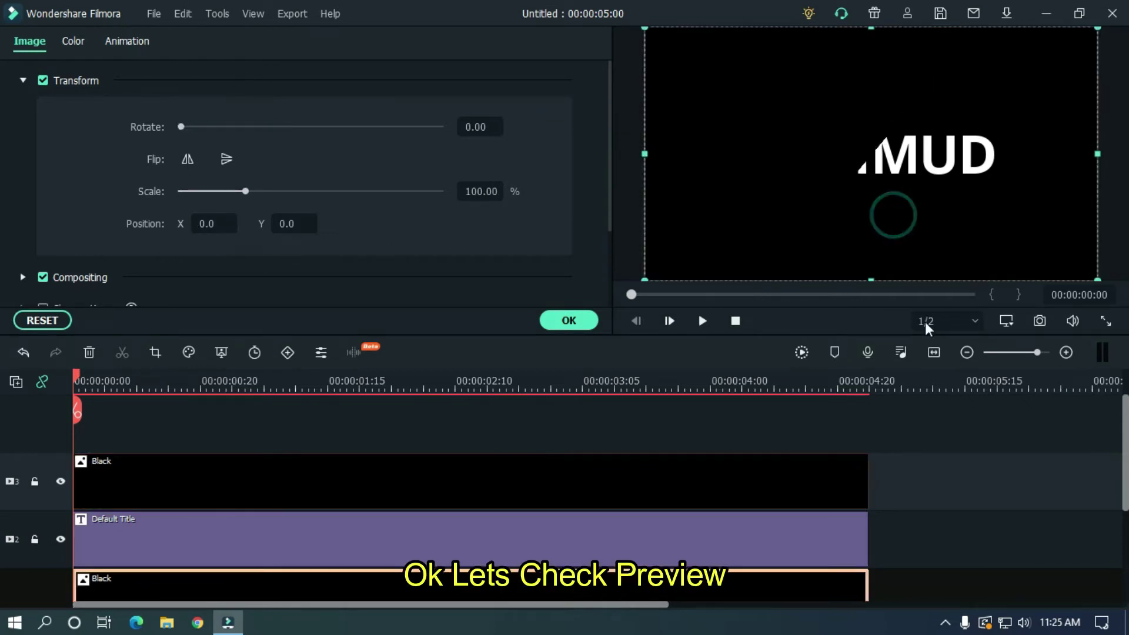
scroll(961, 484, down, 2)
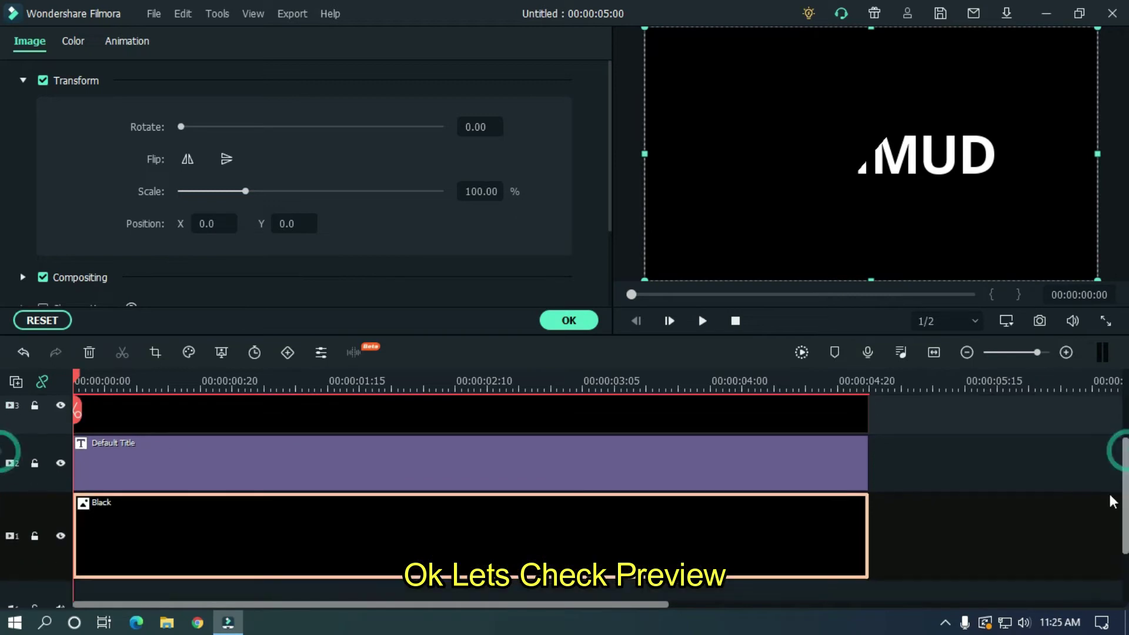
click(1060, 510)
key(space)
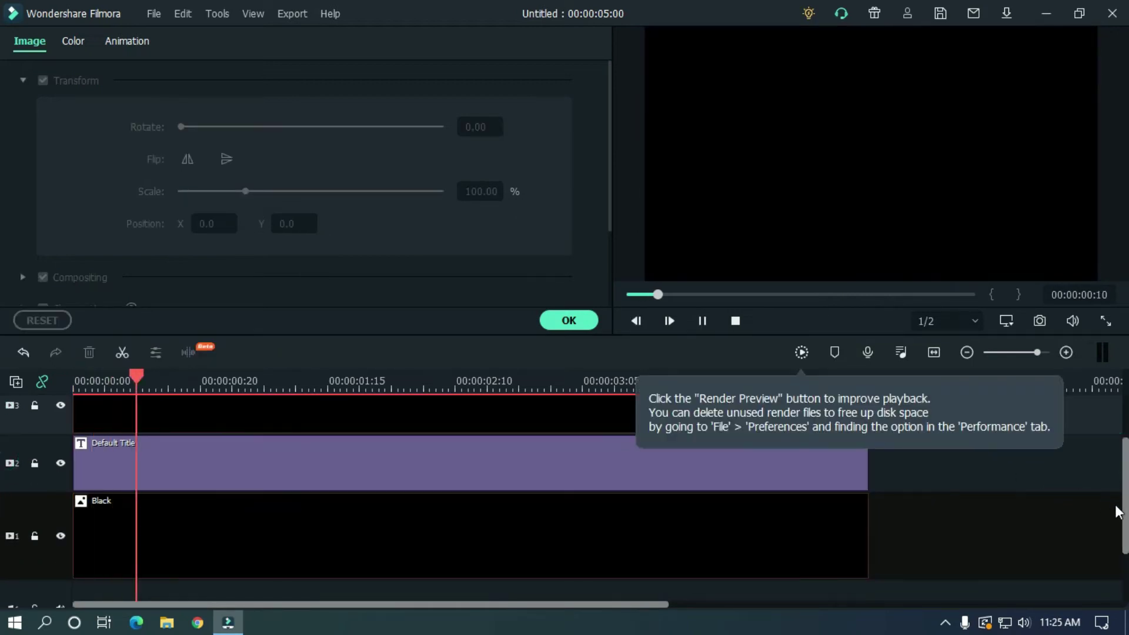
scroll(1028, 471, up, 2)
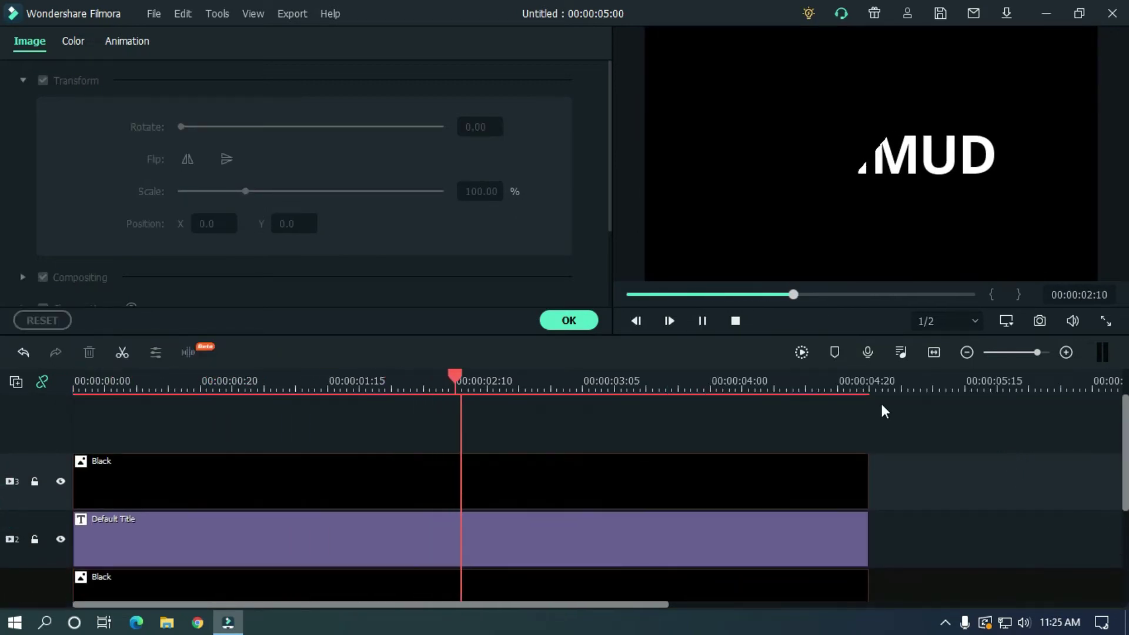
drag(846, 382, 680, 383)
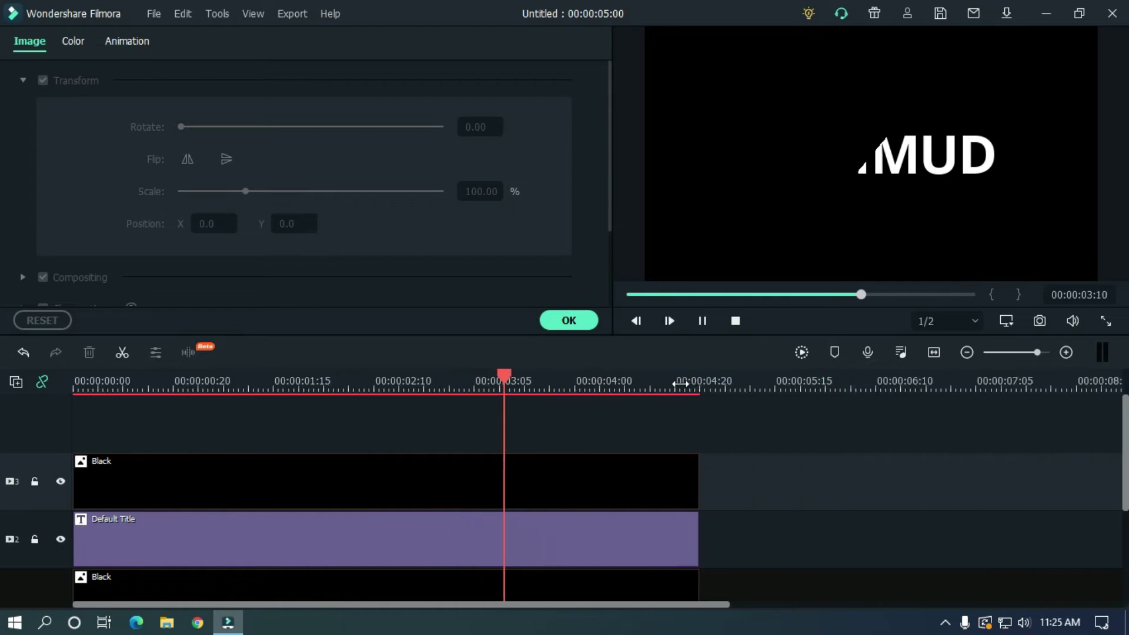
click(703, 296)
click(574, 321)
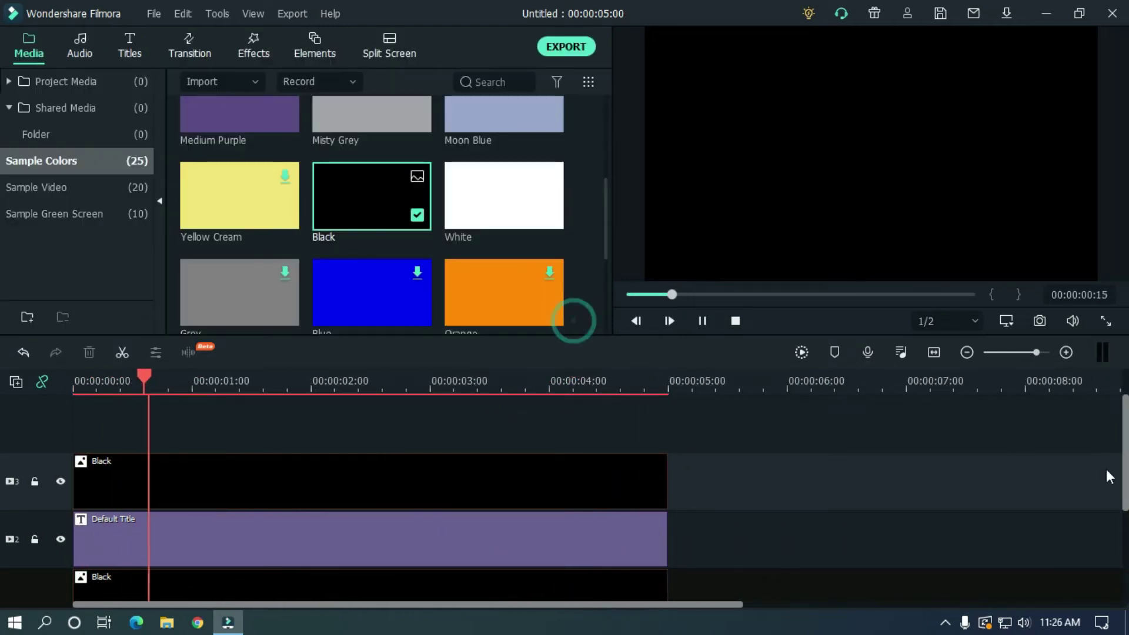
click(1117, 432)
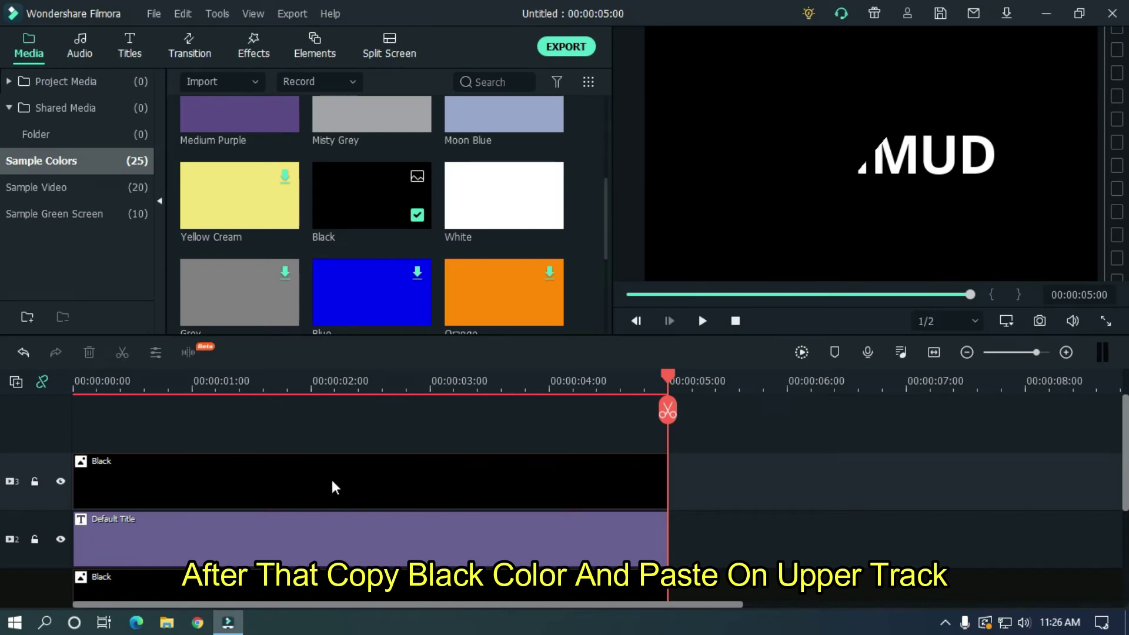
Copy the track 3 Black clip and paste it at 0 on a new fourth track
click(330, 478)
right_click(330, 478)
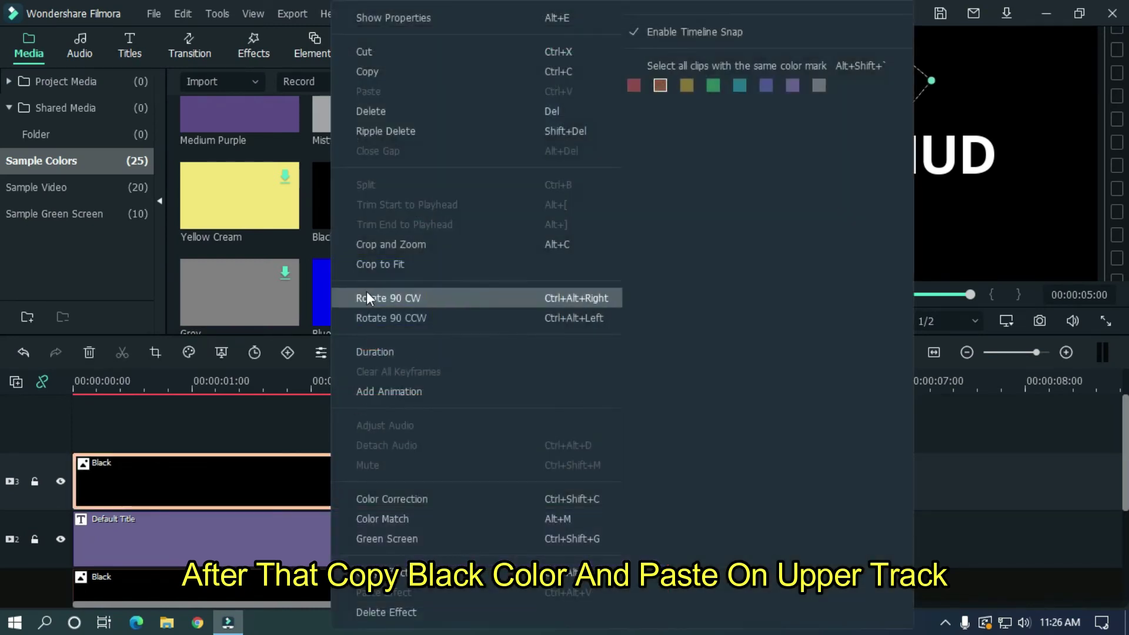
click(379, 70)
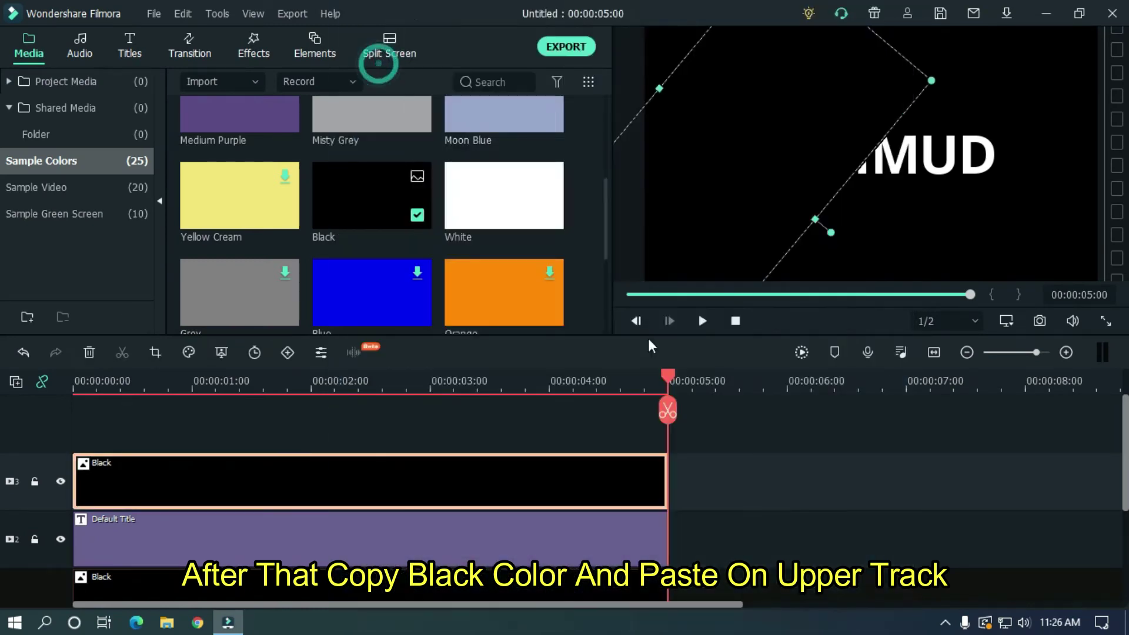
click(764, 376)
key(ctrl+v)
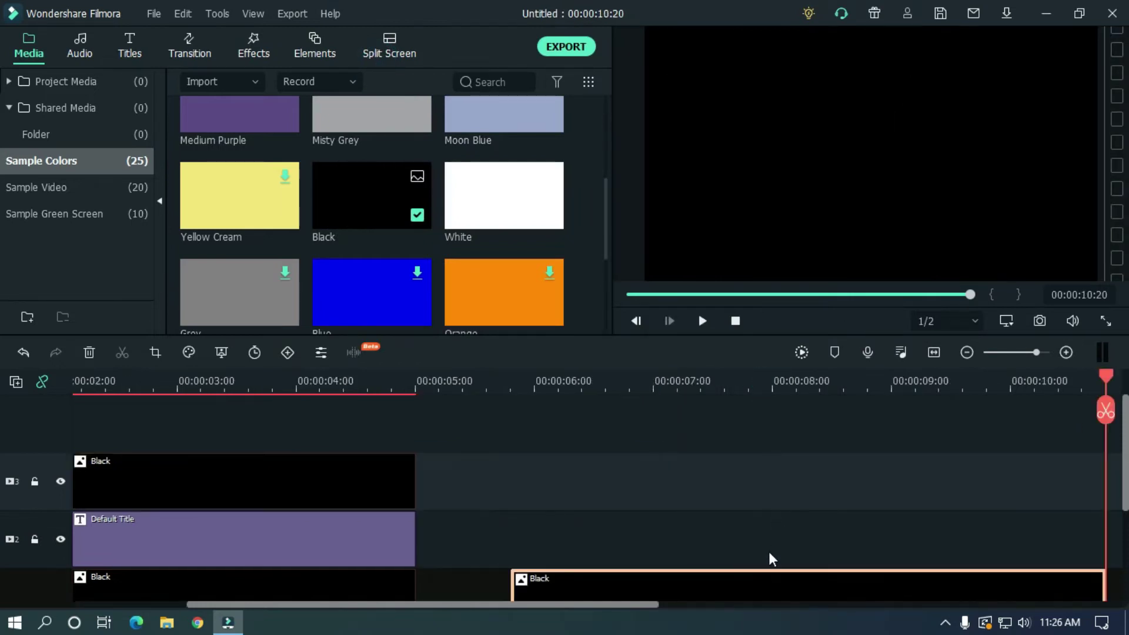
drag(749, 590, 215, 413)
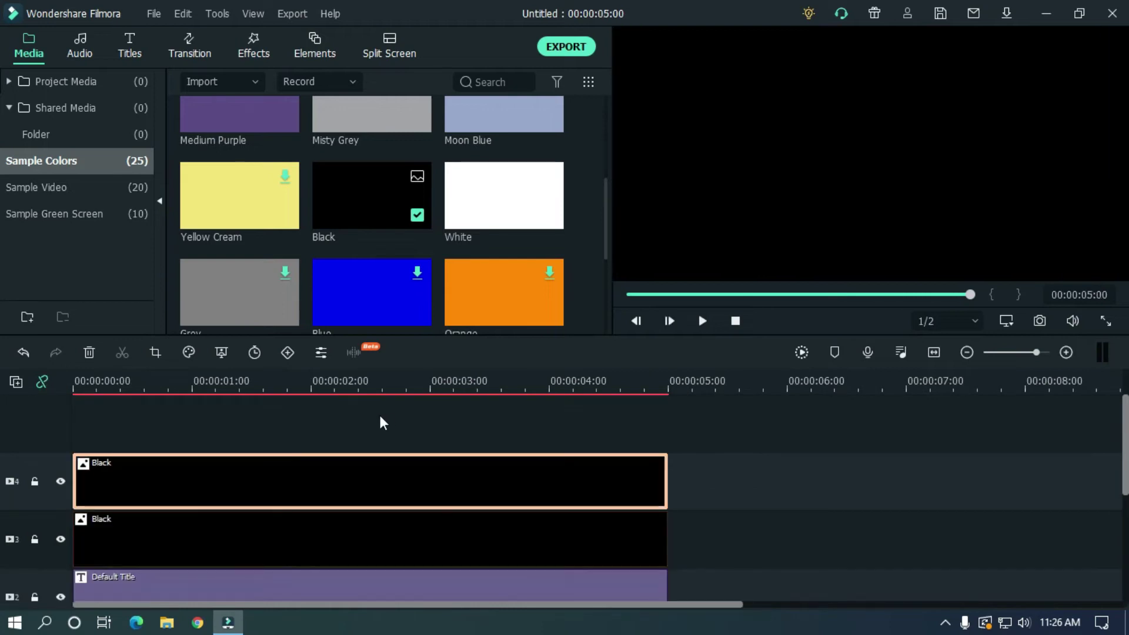
click(363, 378)
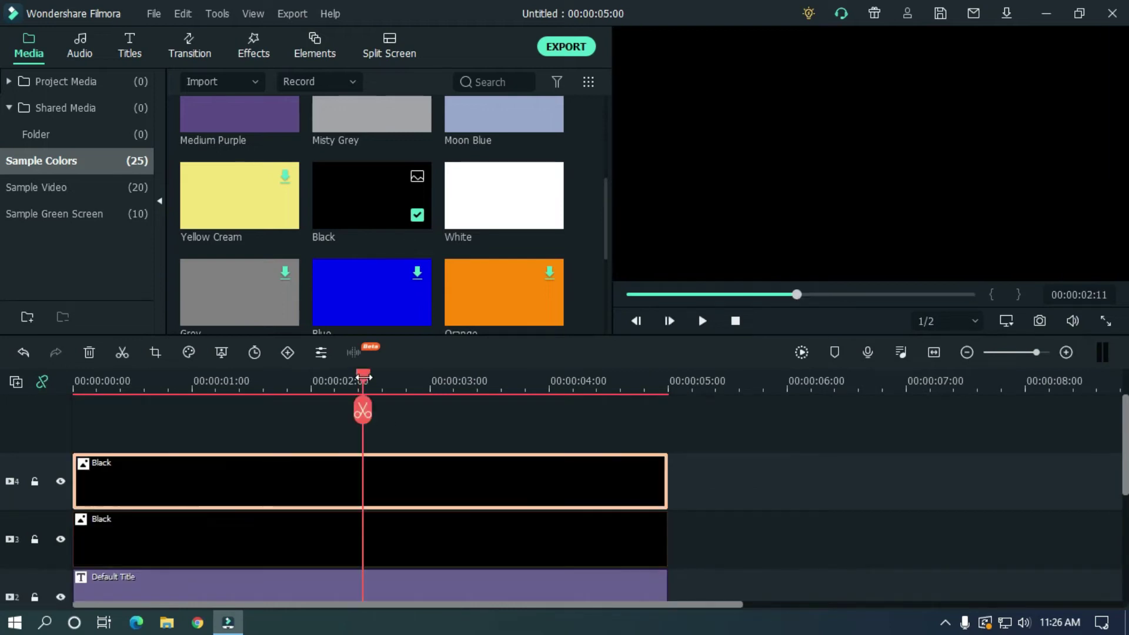
Move the copied Black clip to X 87, Y -85 over the remaining letters
double_click(450, 492)
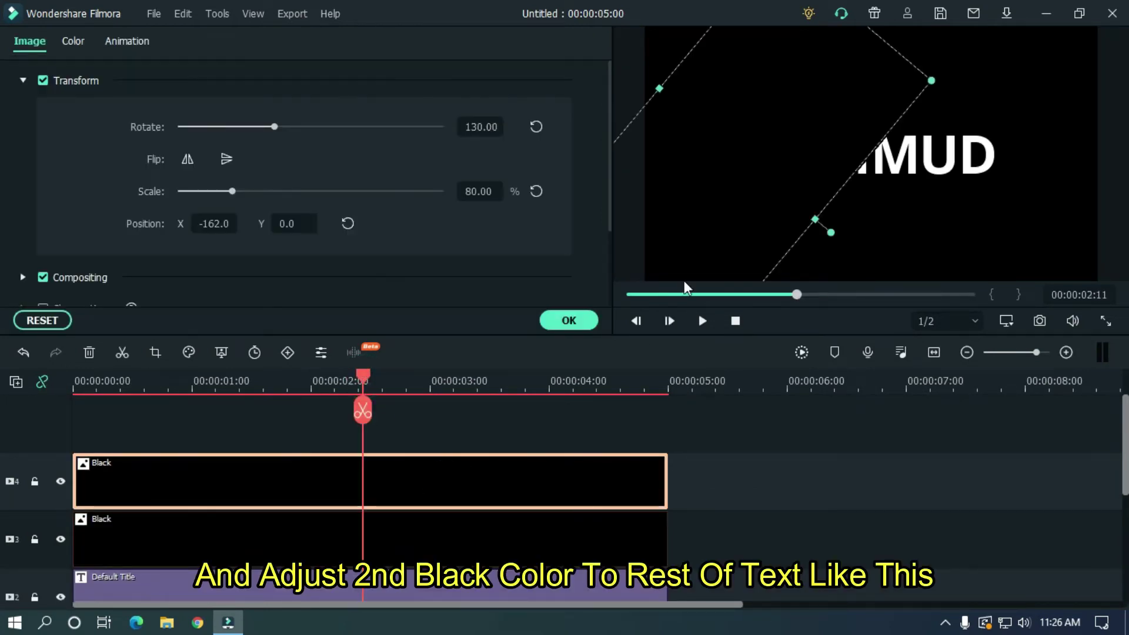
drag(721, 123, 925, 208)
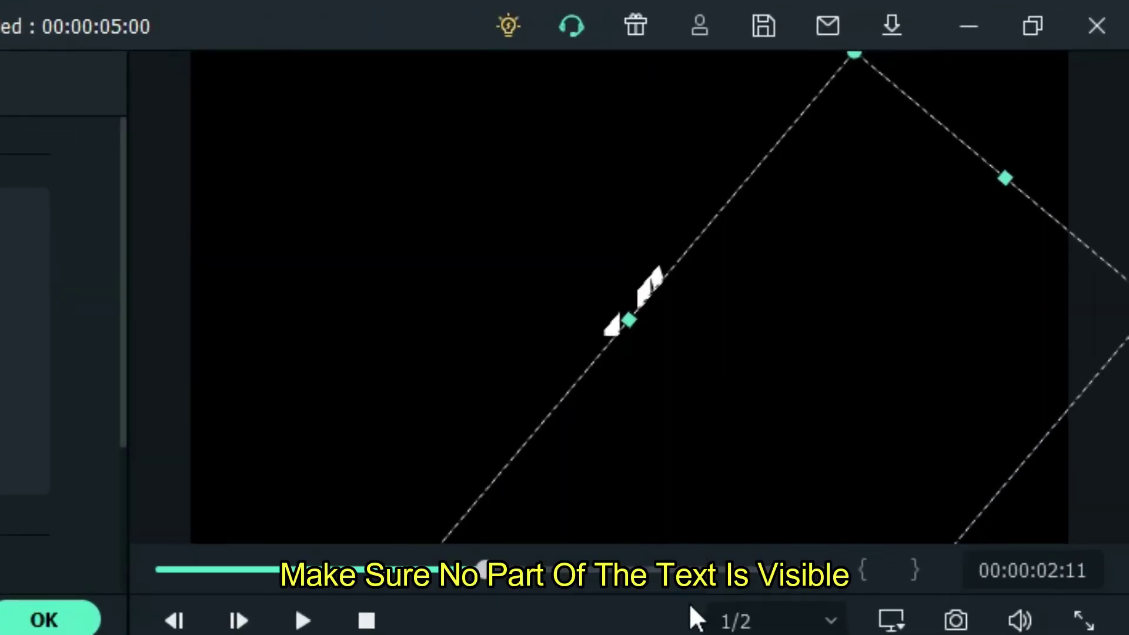
drag(652, 610, 641, 623)
key(Left)
key(Up)
key(Left)
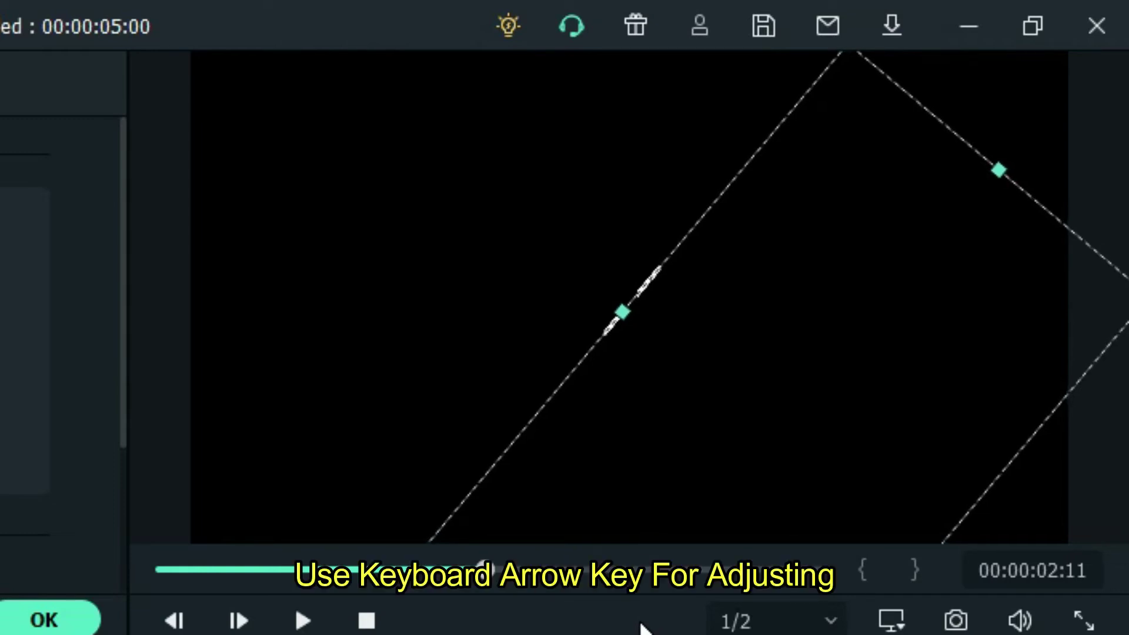
key(Up)
key(Left)
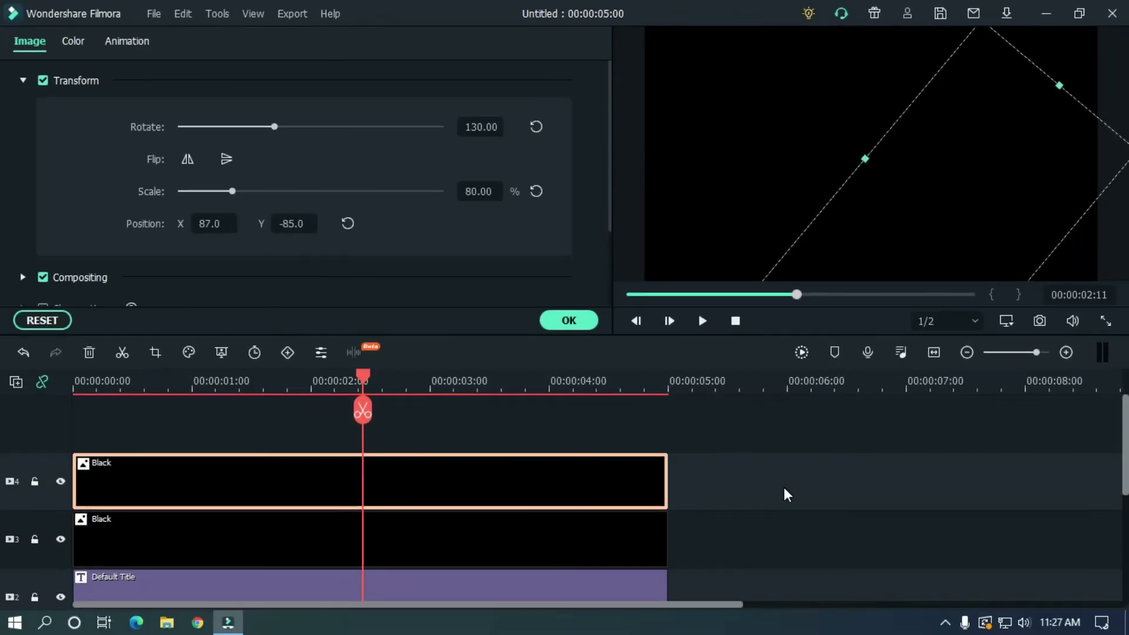
Hide track 3 so the preview reveals MAH
click(783, 488)
click(619, 467)
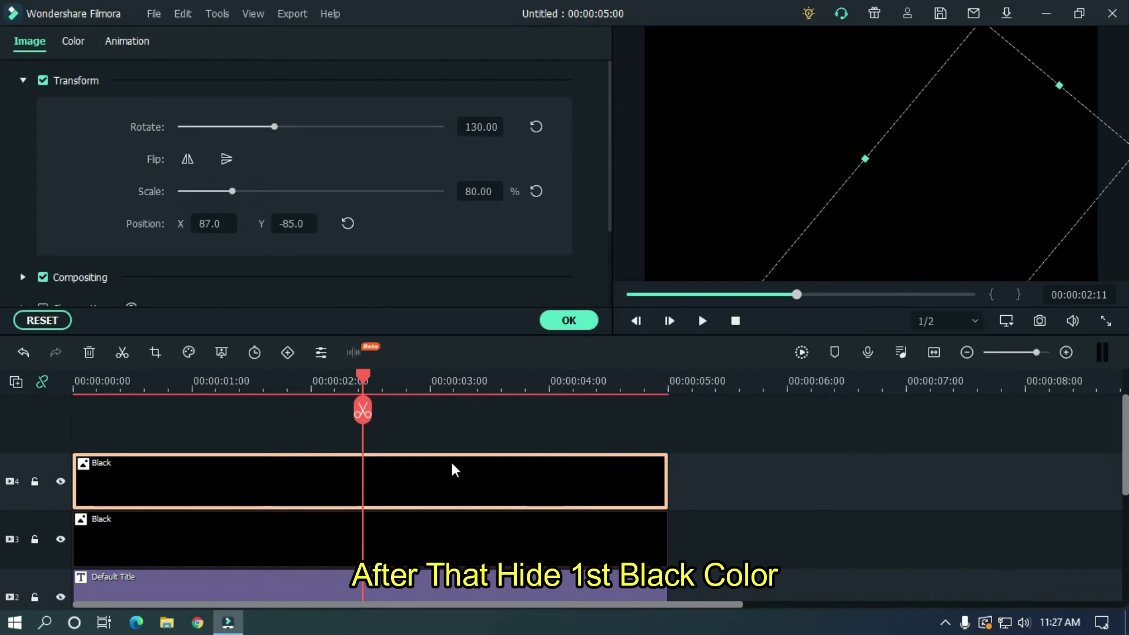
click(61, 540)
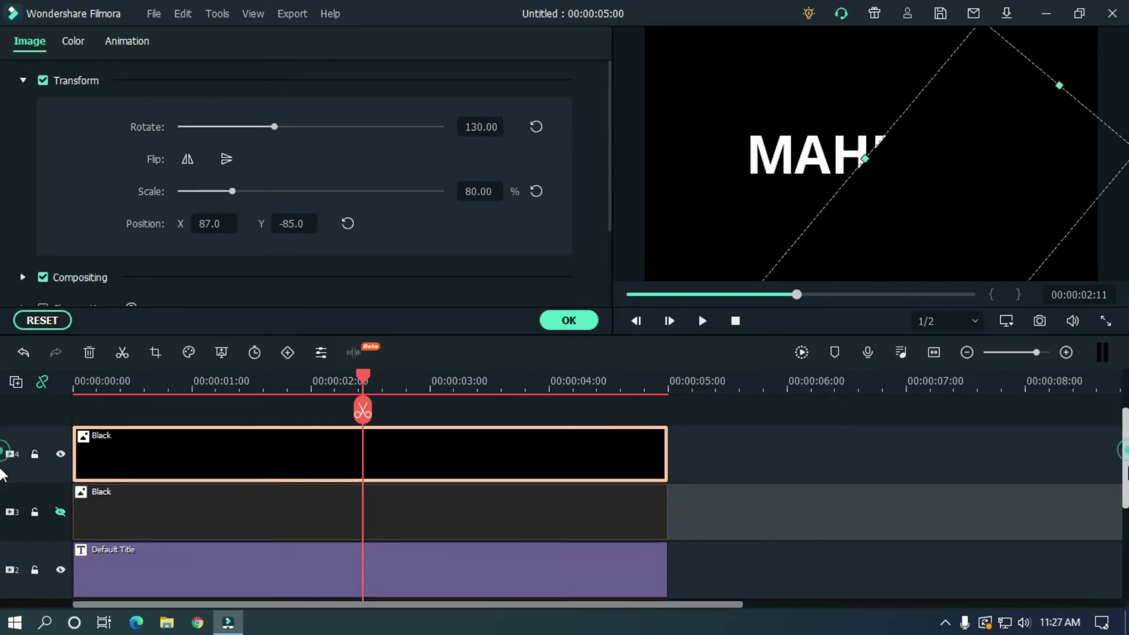
Open Advanced Text Edit for the MAHMUD Default Title clip
scroll(5, 488, down, 3)
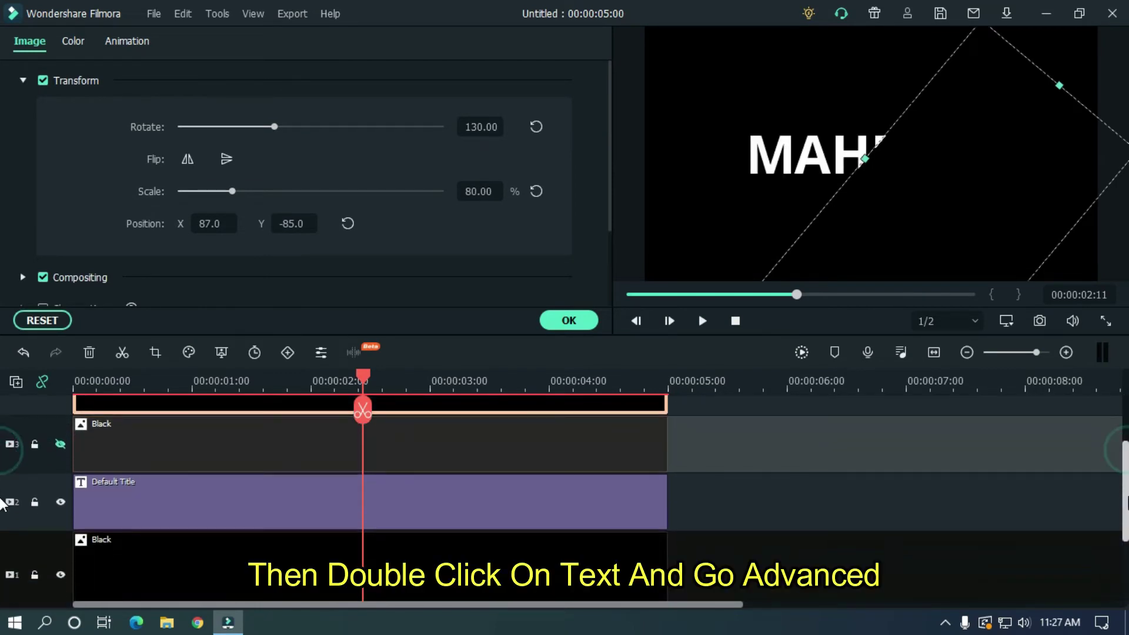
double_click(509, 516)
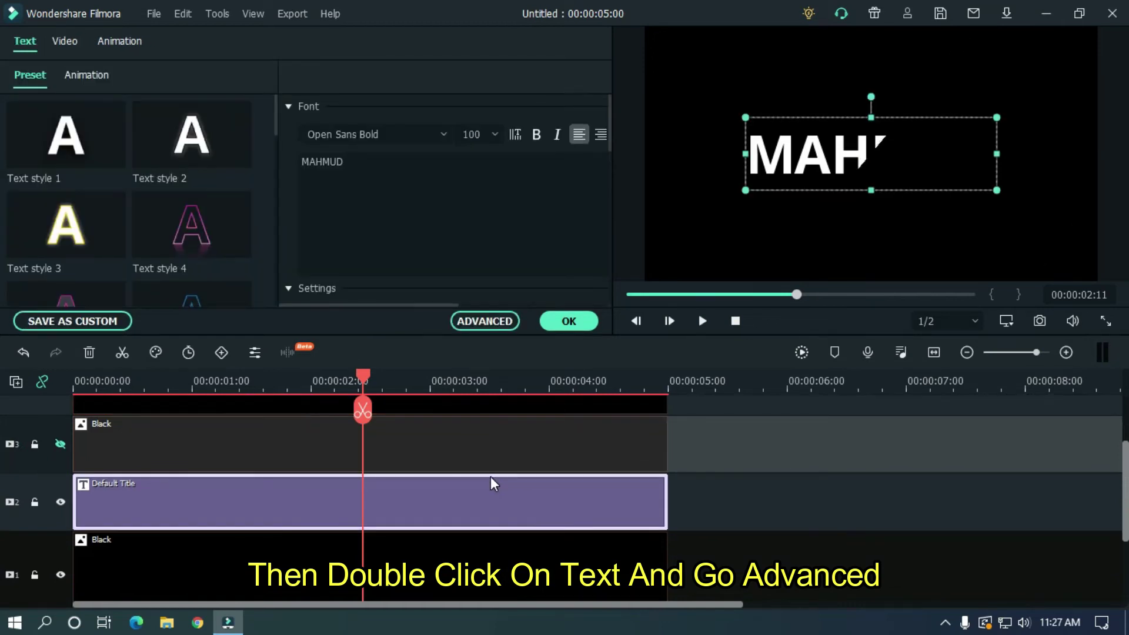
click(491, 321)
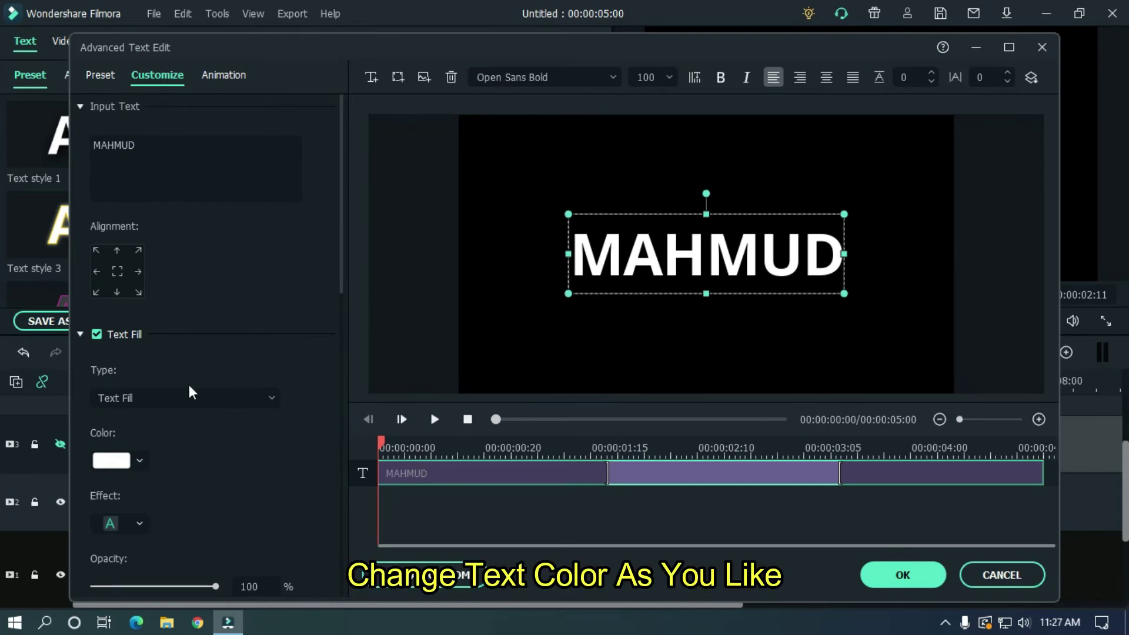
Colour the MAHMUD text light blue #00aaff and switch its animation to Right Dir Insert
click(116, 461)
click(134, 581)
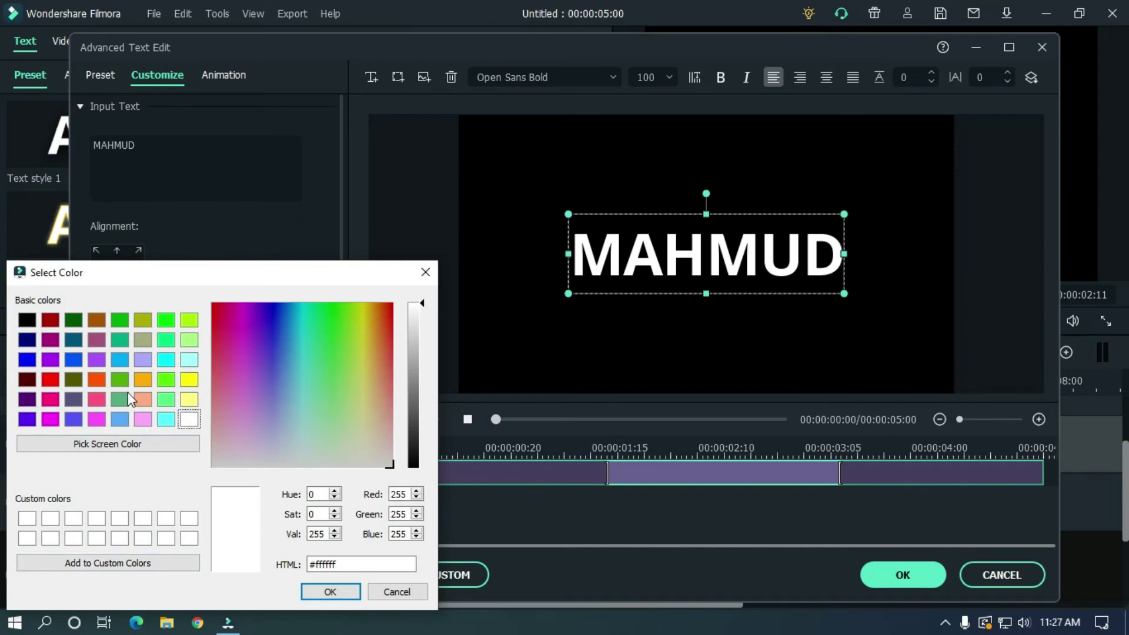
click(121, 361)
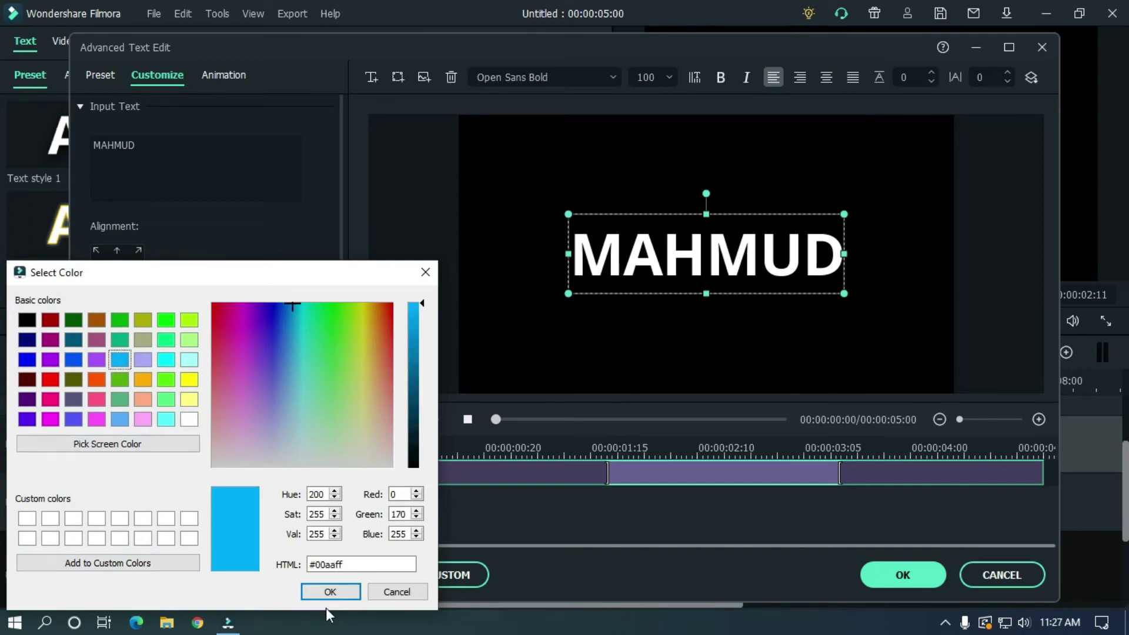
click(321, 593)
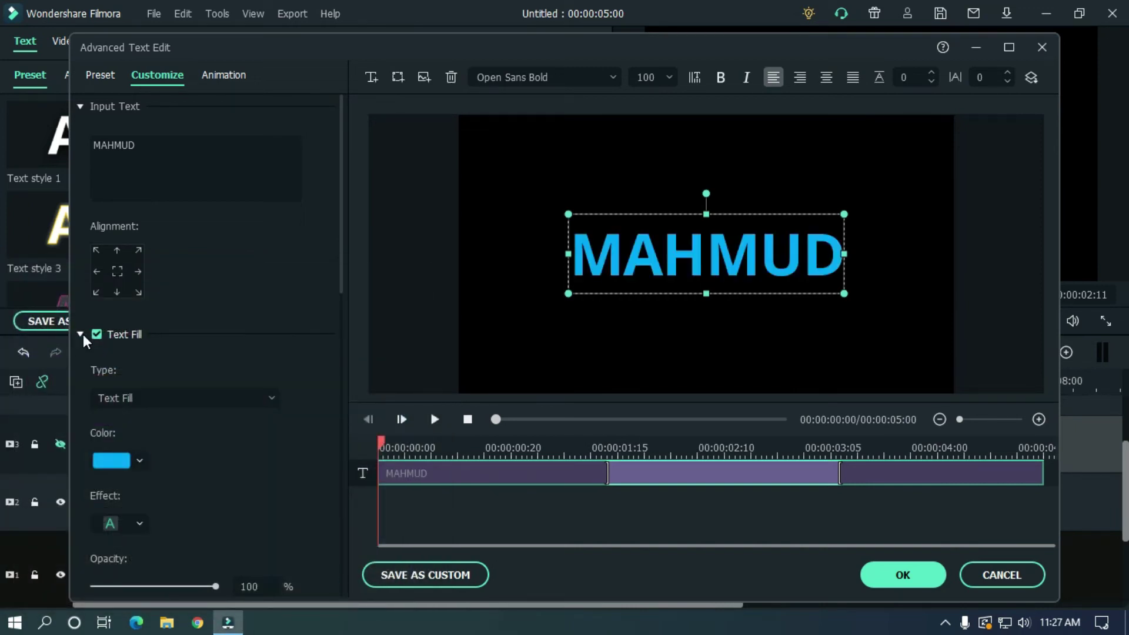
click(226, 75)
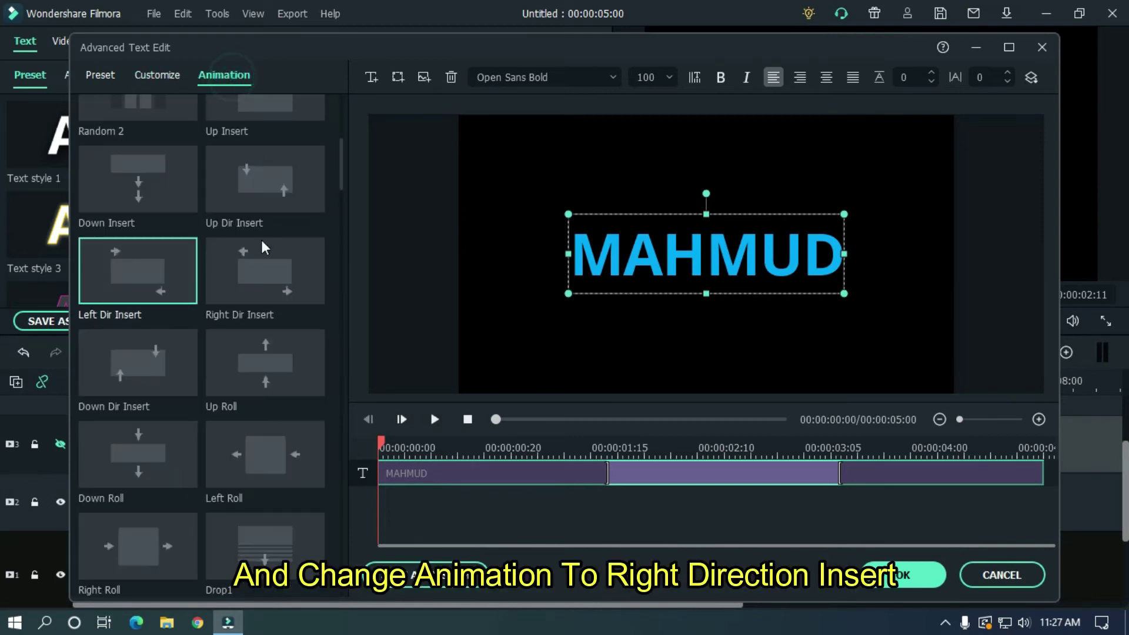
click(263, 290)
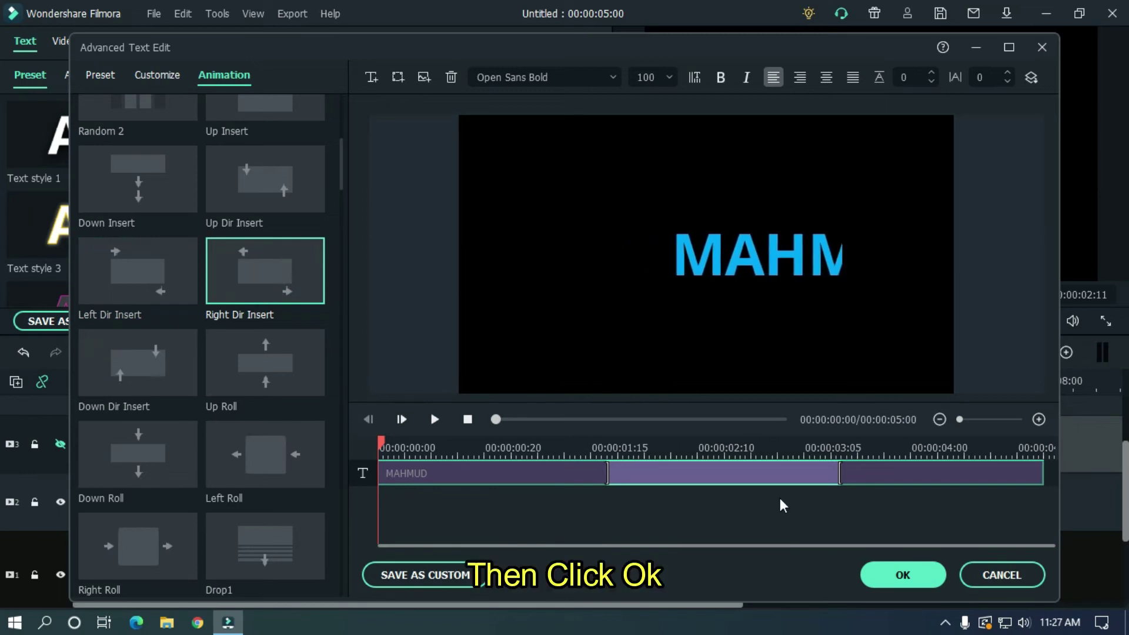
Preview the light-blue sliding title animation and confirm the title settings
click(903, 577)
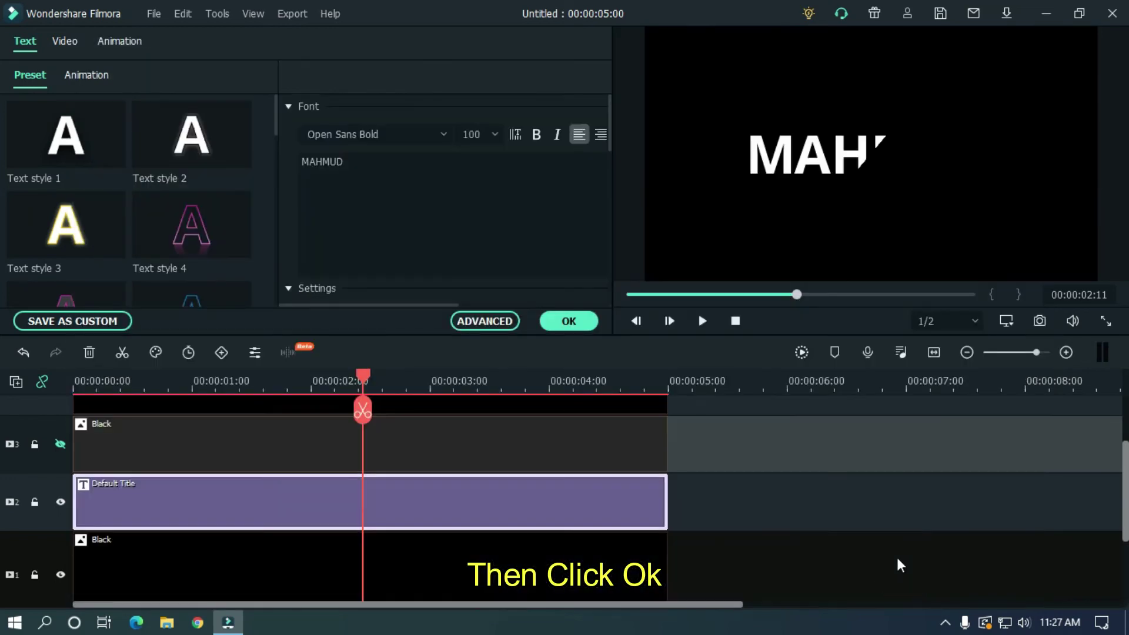
click(736, 321)
click(741, 321)
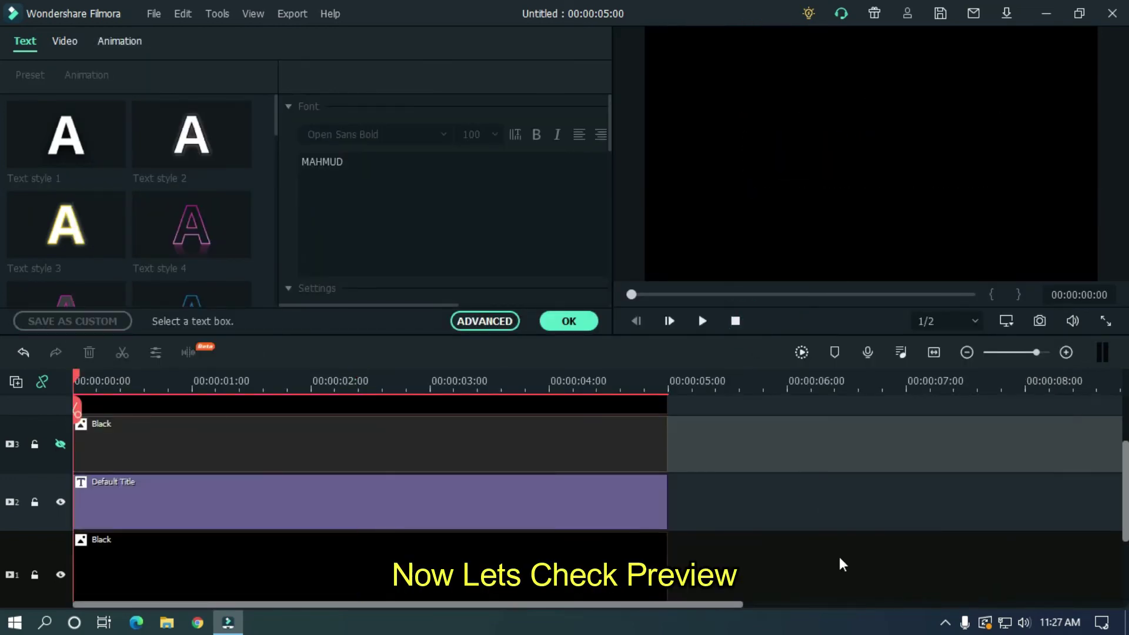
key(space)
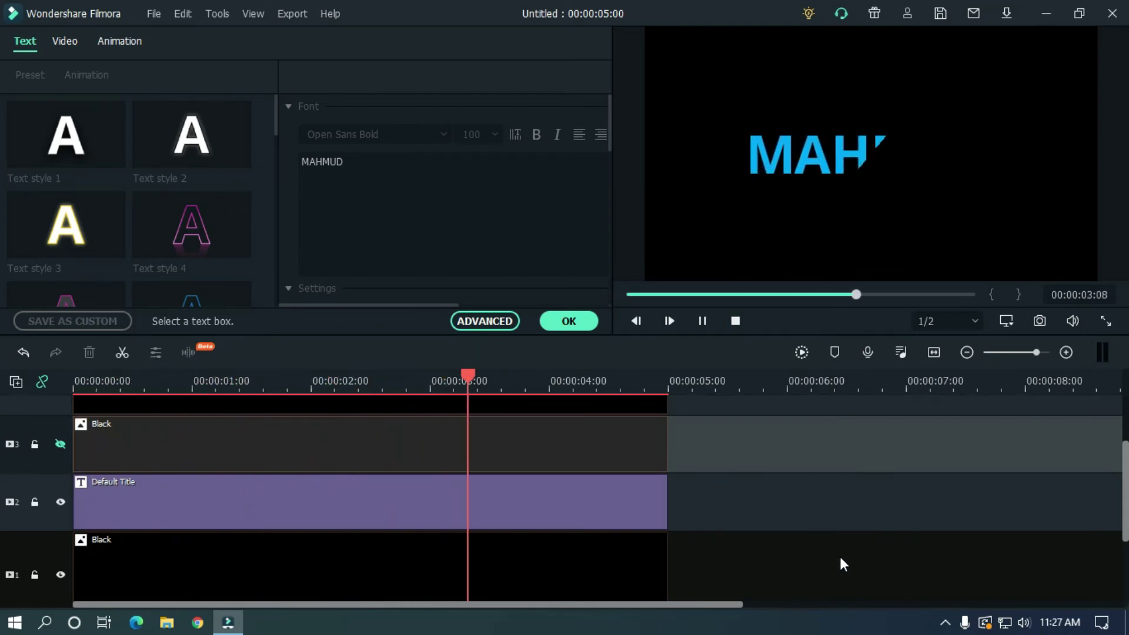
click(569, 321)
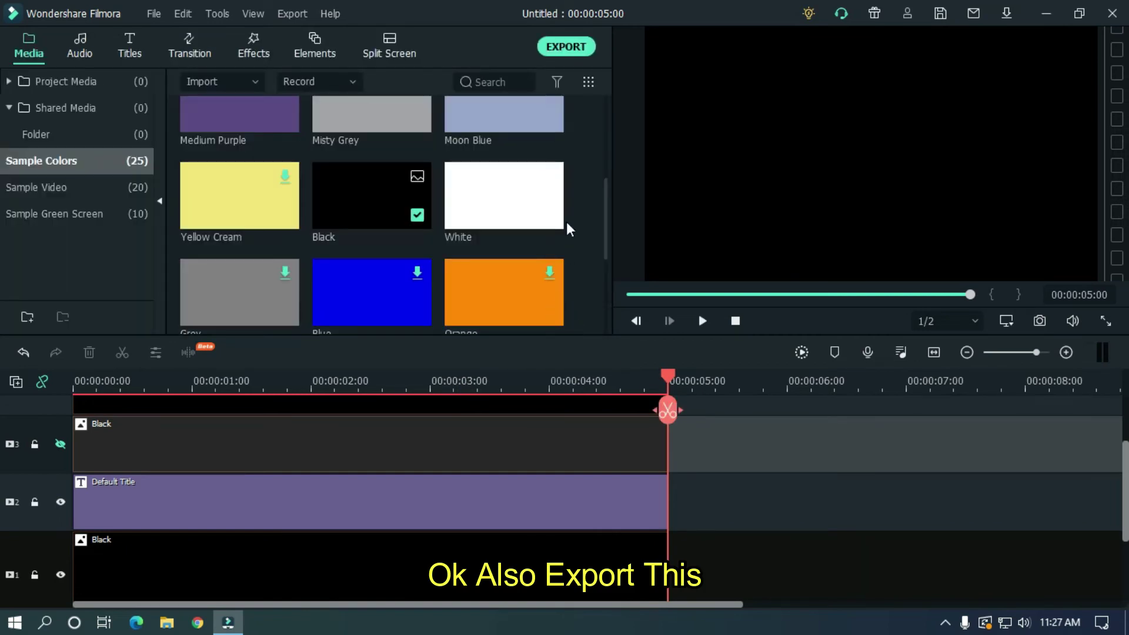
Export the title as a clip named 'Video 2'
click(566, 47)
triple_click(617, 131)
text(Video 2)
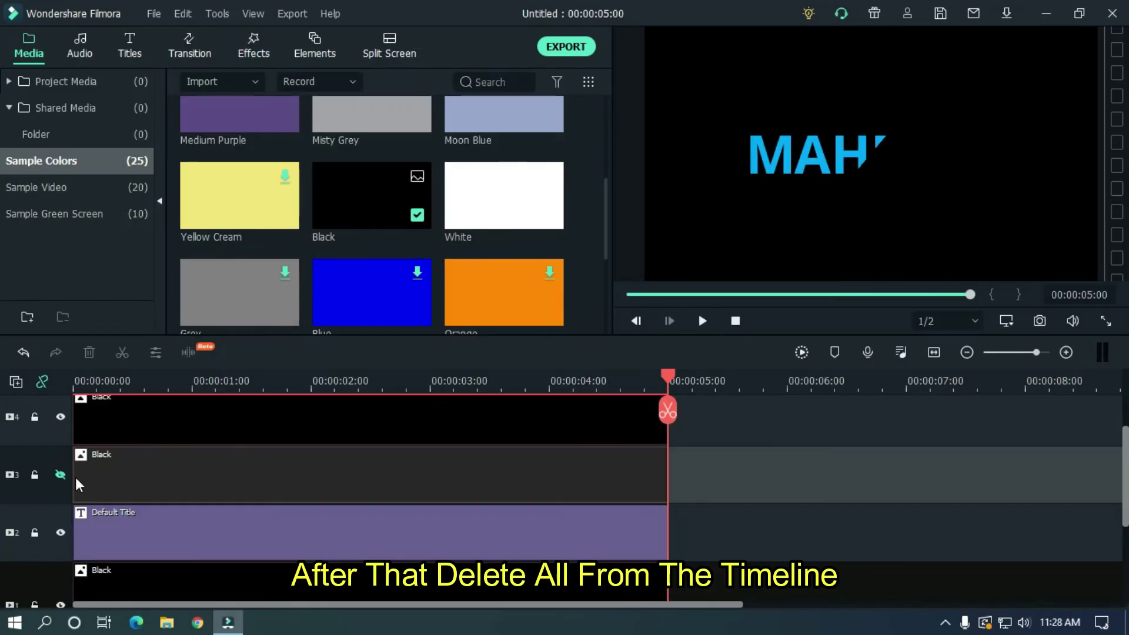
Delete all clips from the timeline
scroll(869, 534, down, 1)
key(ctrl+a)
key(Delete)
click(82, 87)
Import the Text 1 and Text 2 videos from the Tutorial Video folder
key(ctrl+i)
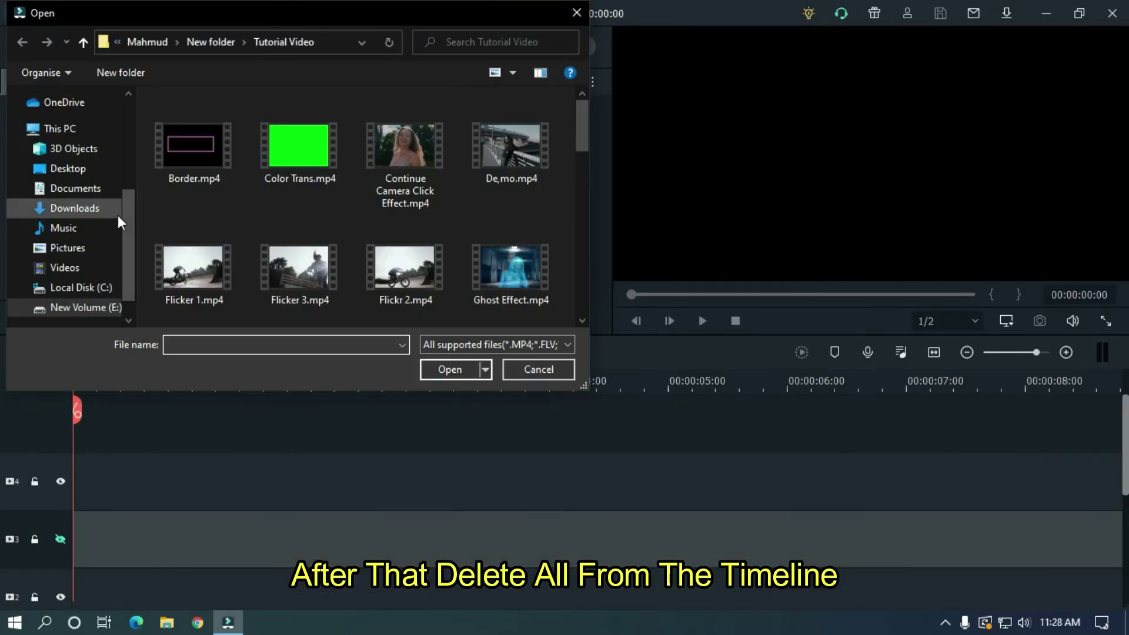
scroll(118, 215, up, 3)
click(68, 129)
click(80, 248)
drag(582, 126, 581, 241)
click(205, 263)
ctrl+click(300, 253)
click(462, 377)
Place both text videos on the timeline, moving Text 2 onto the track above at 0
click(61, 539)
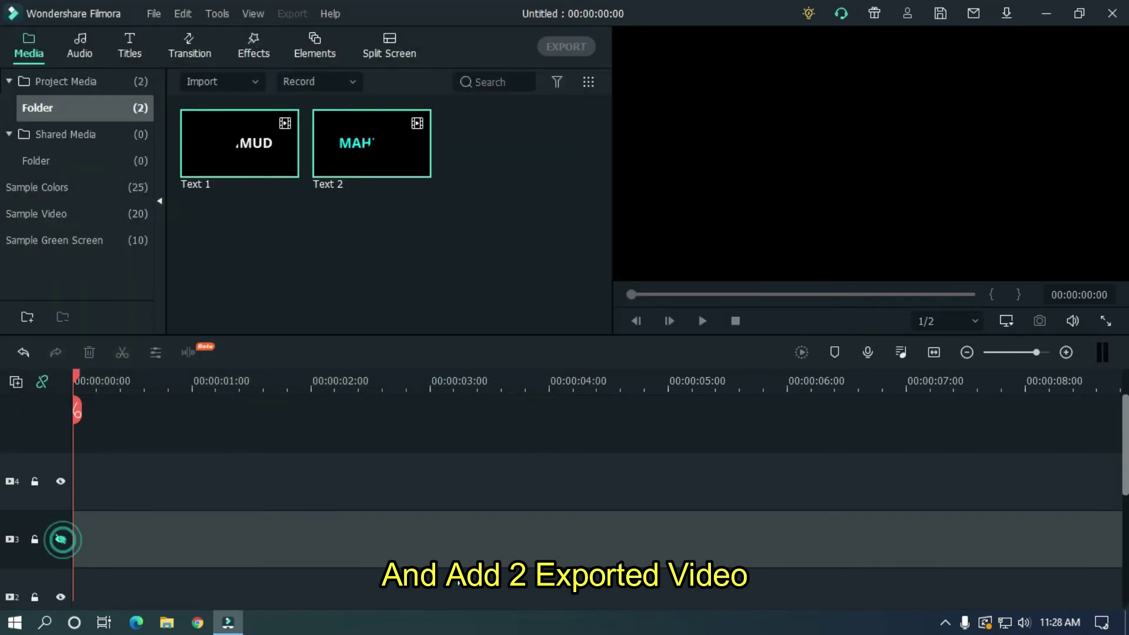
scroll(5, 529, down, 3)
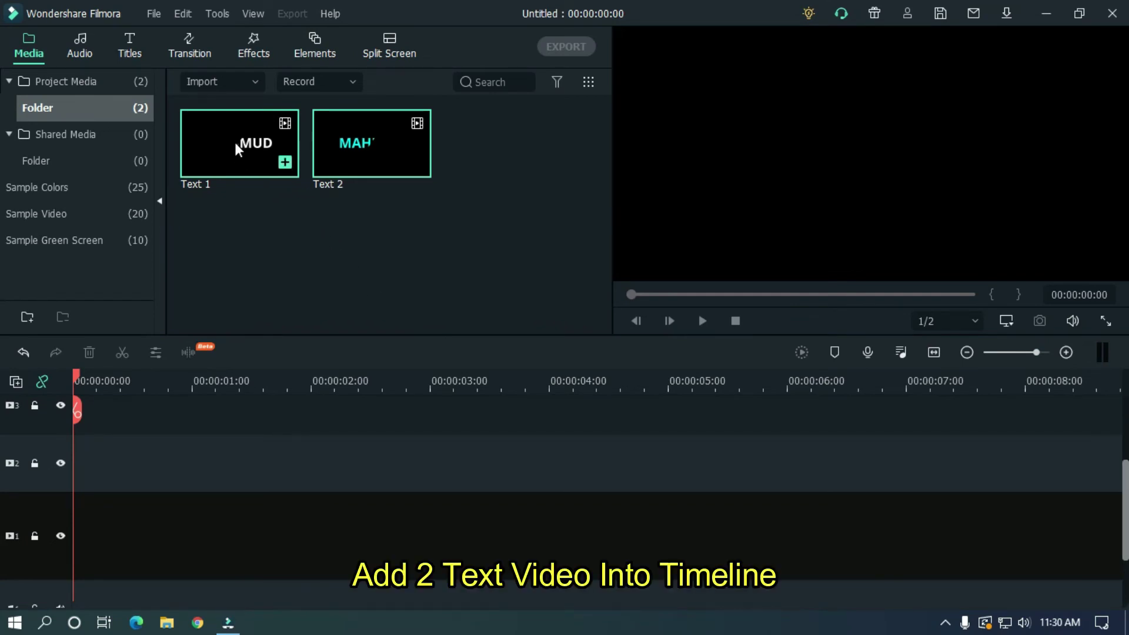
drag(235, 142, 50, 547)
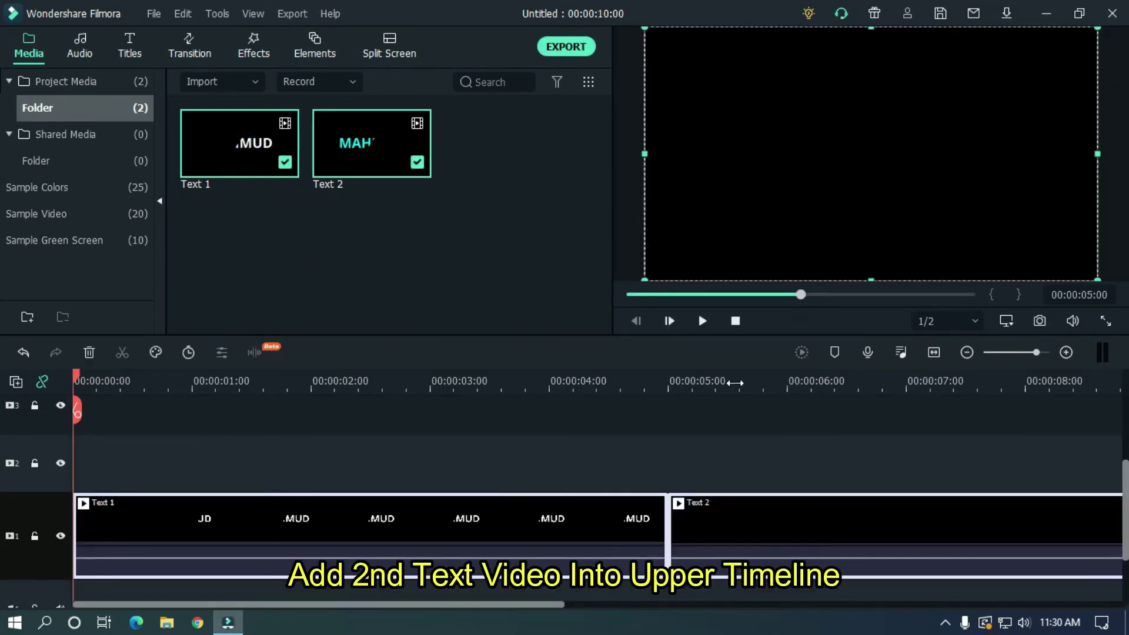
scroll(735, 380, down, 3)
click(482, 429)
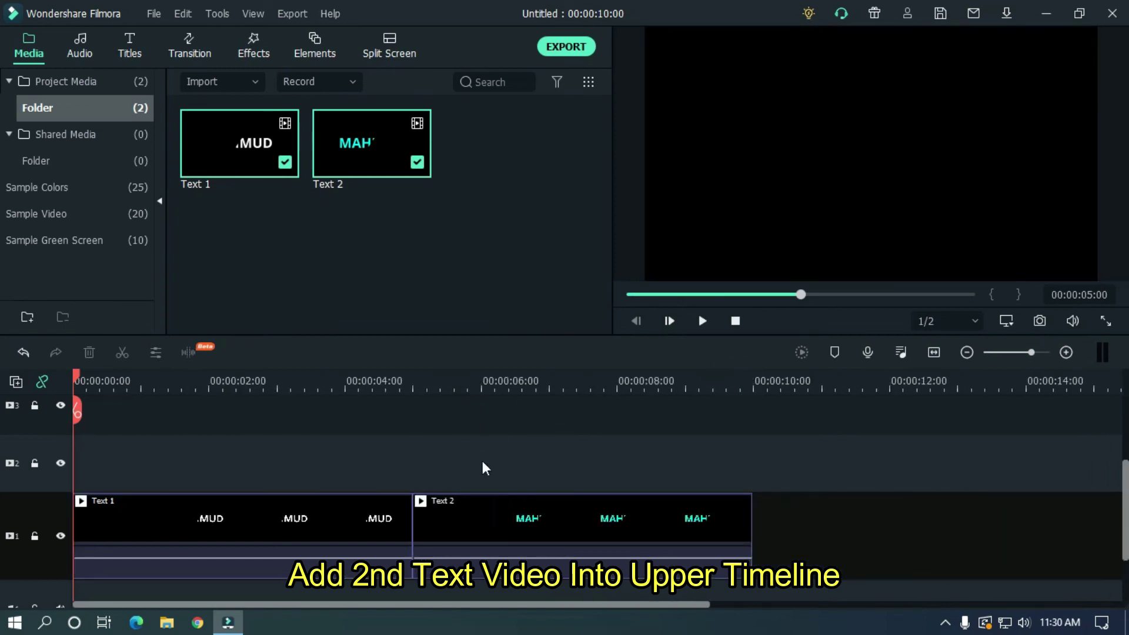
drag(521, 531, 136, 458)
drag(455, 384, 732, 385)
Give the upper Text 2 clip the Screen blending mode under Compositing
click(783, 431)
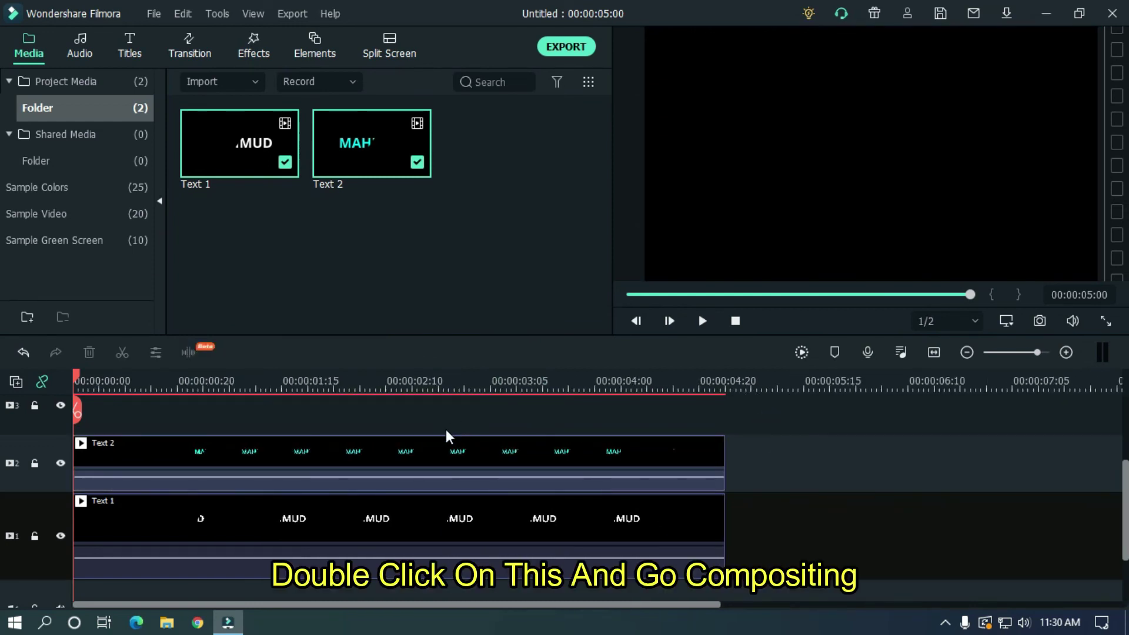
double_click(426, 460)
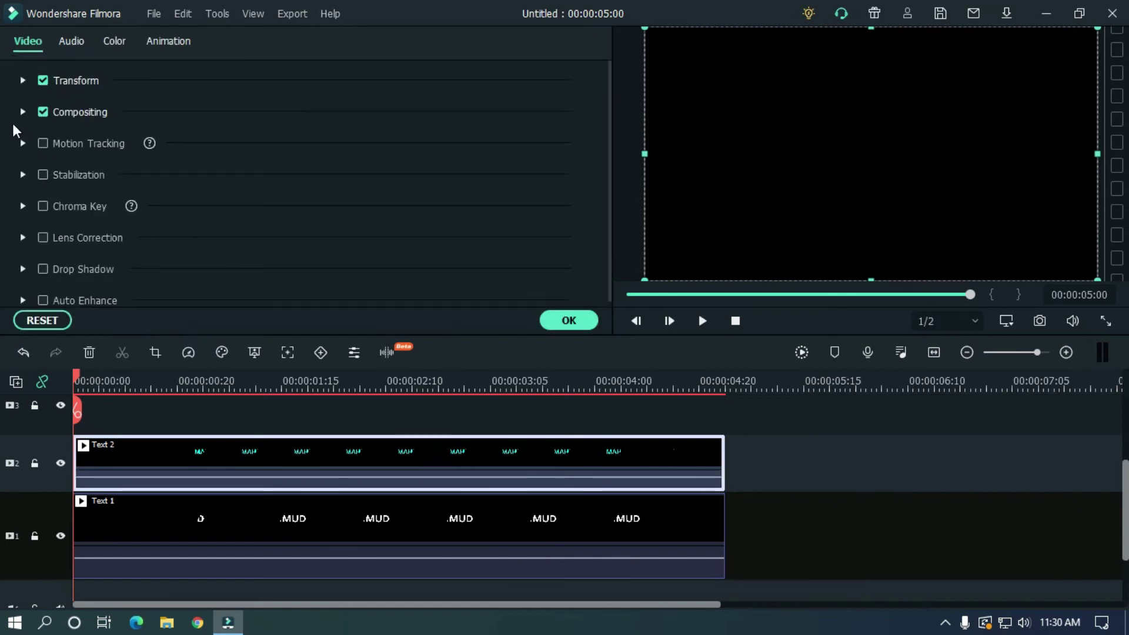
click(23, 112)
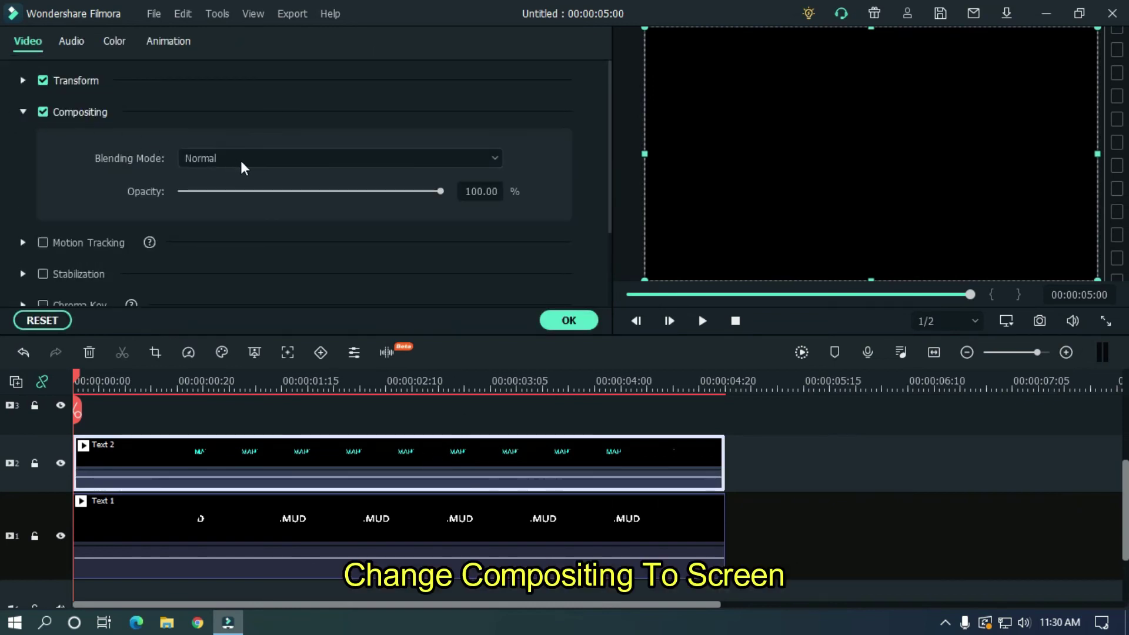
click(263, 160)
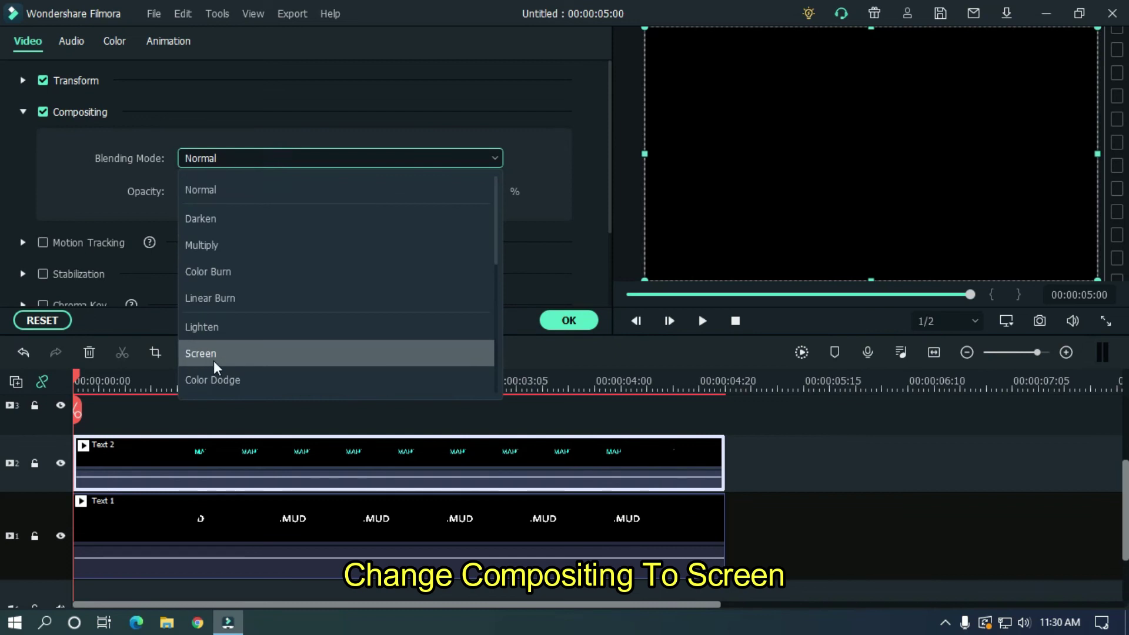
click(266, 353)
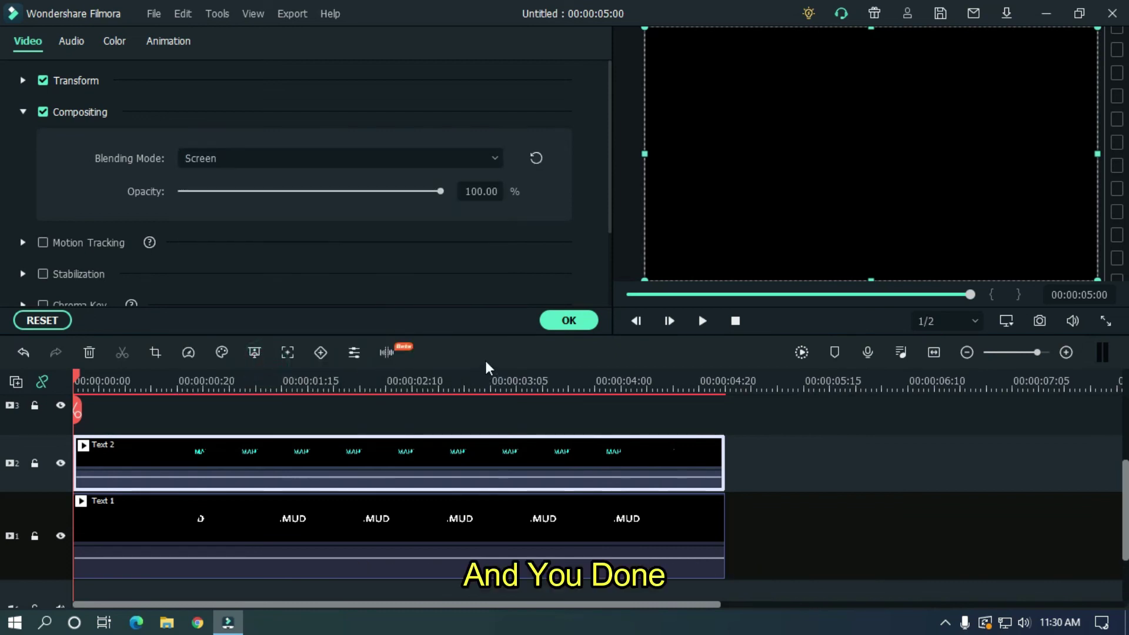
click(567, 320)
click(861, 450)
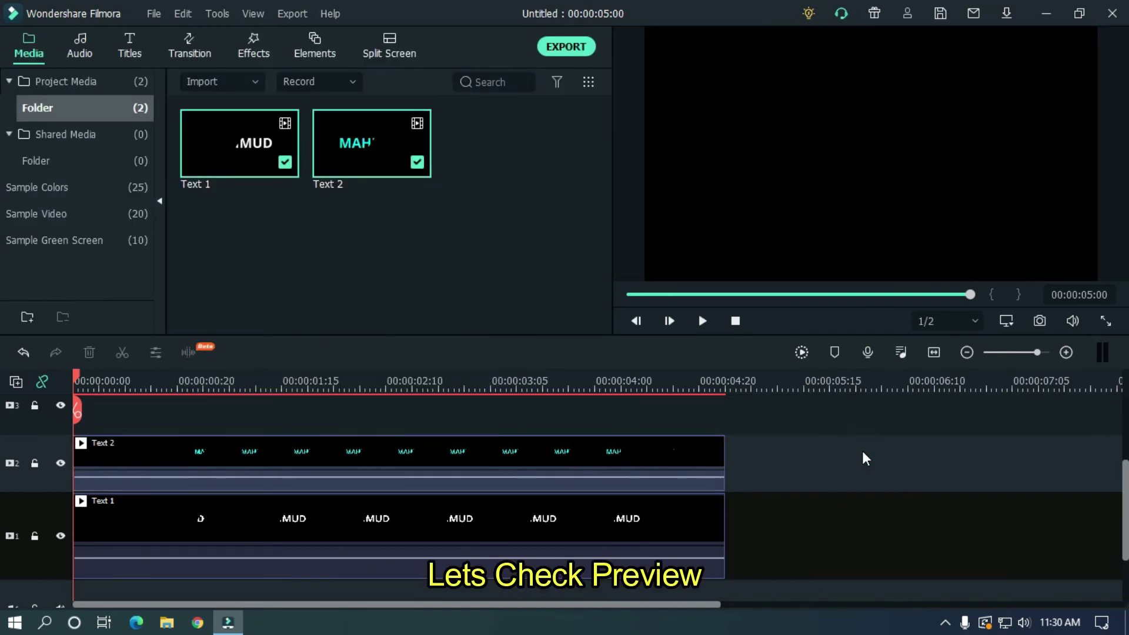
key(space)
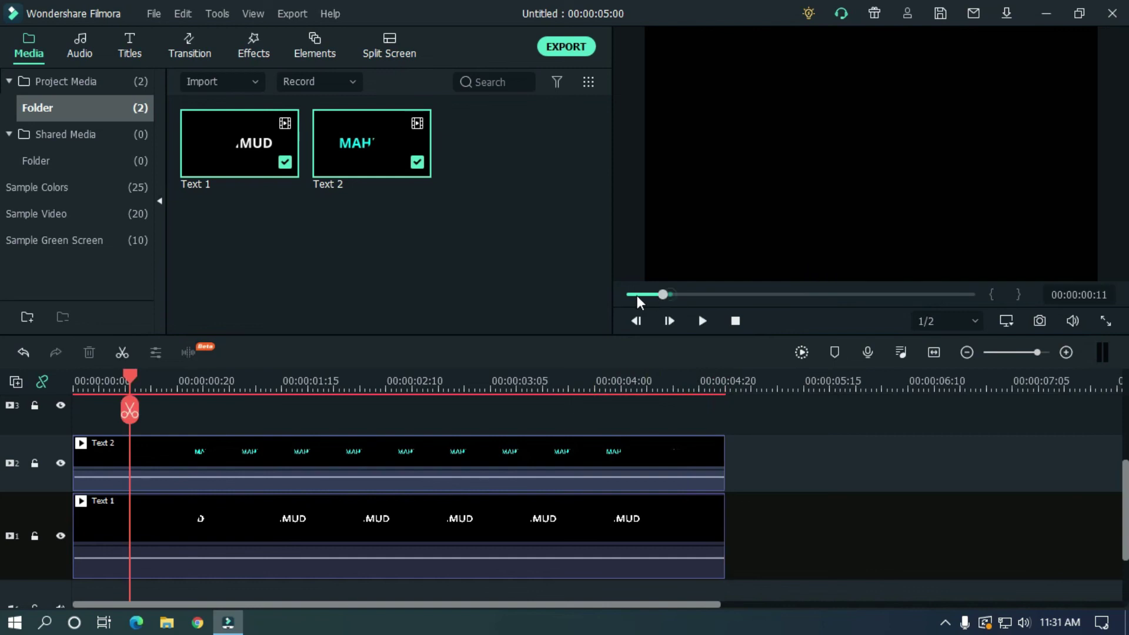
click(820, 423)
key(space)
scroll(824, 383, down, 2)
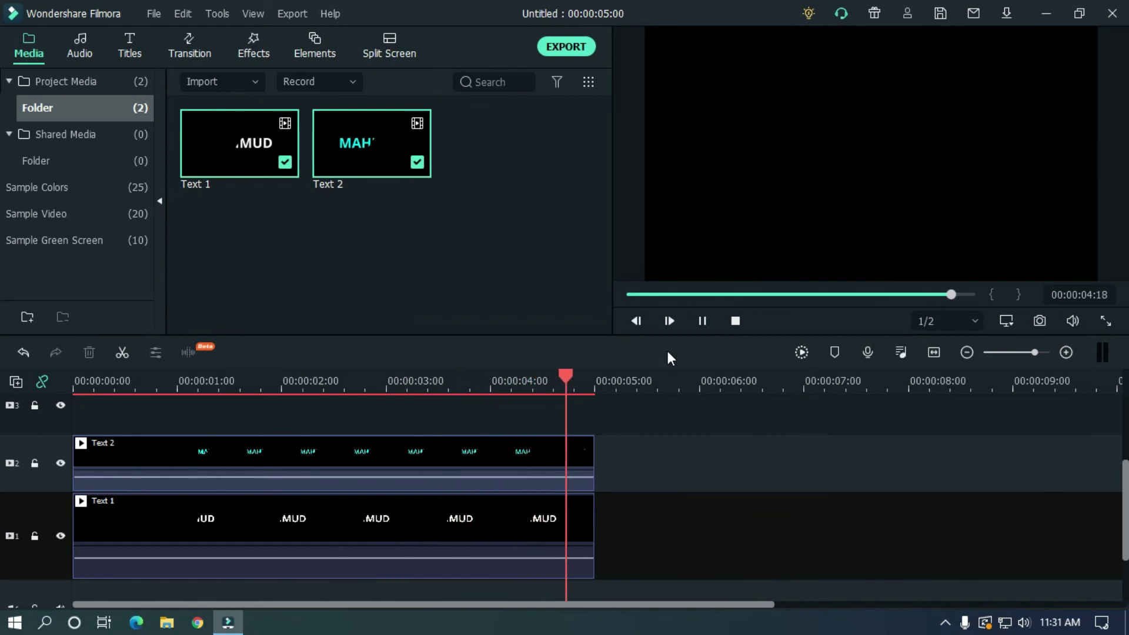
scroll(648, 372, down, 1)
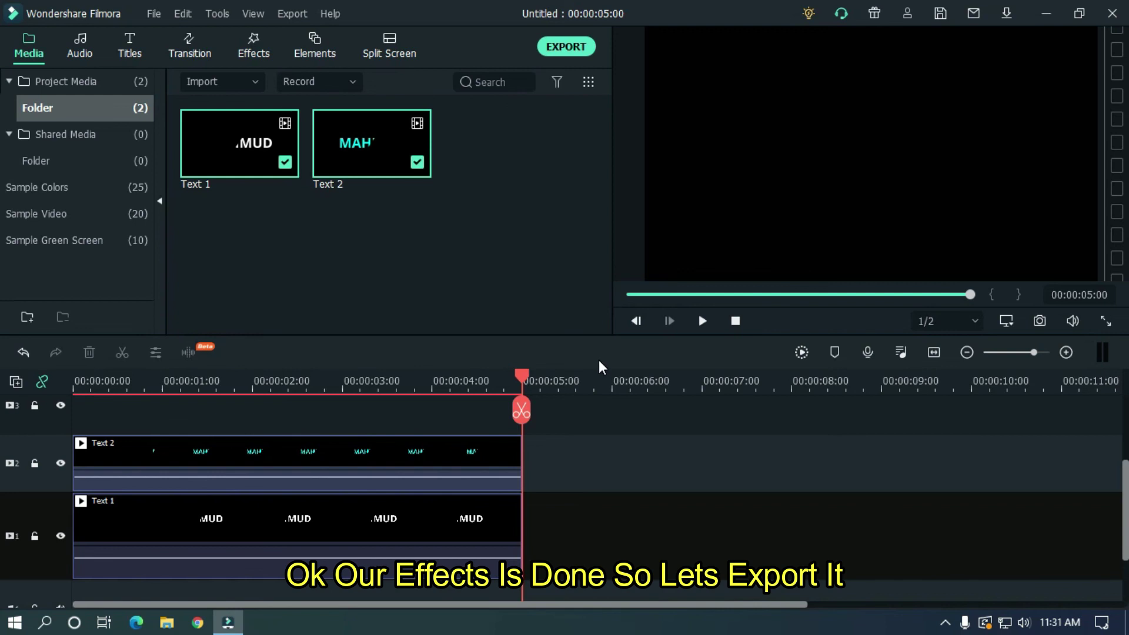
Export the final video as an MP4 named 'New Text Animation'
click(566, 46)
text(New)
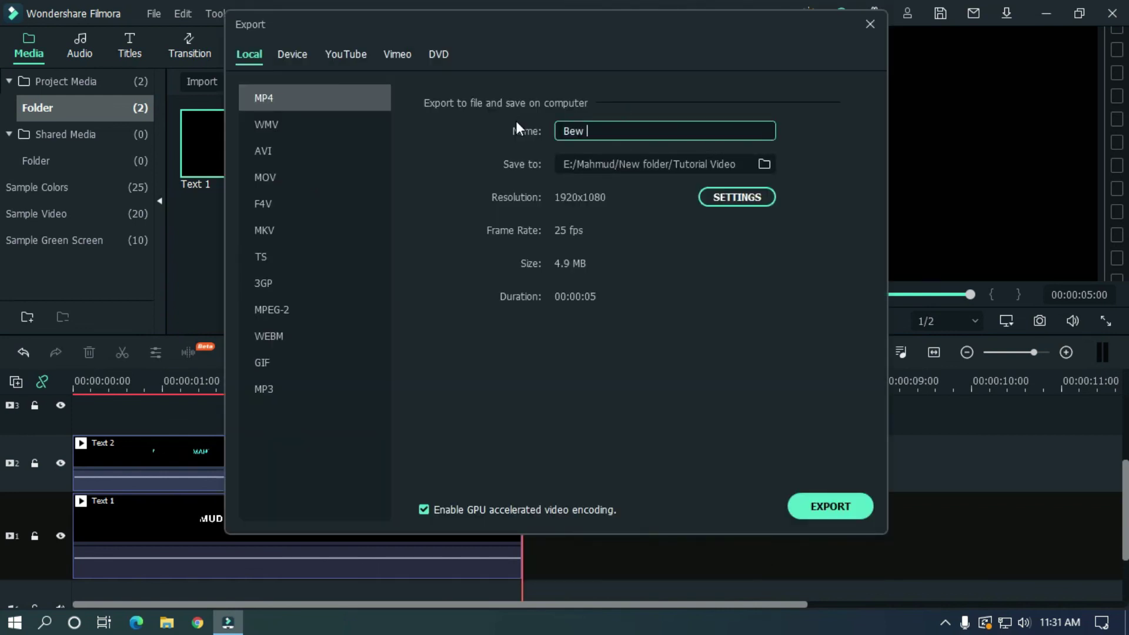
key(BackSpace)
key(BackSpace)
key(BackSpace)
text(New Text Animated)
click(830, 506)
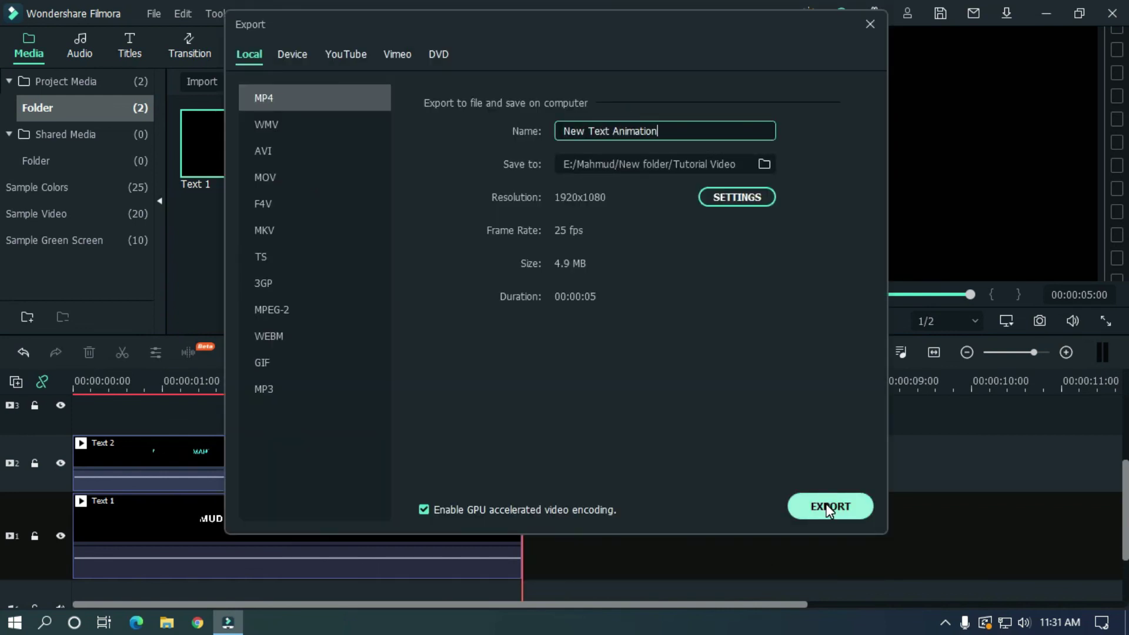